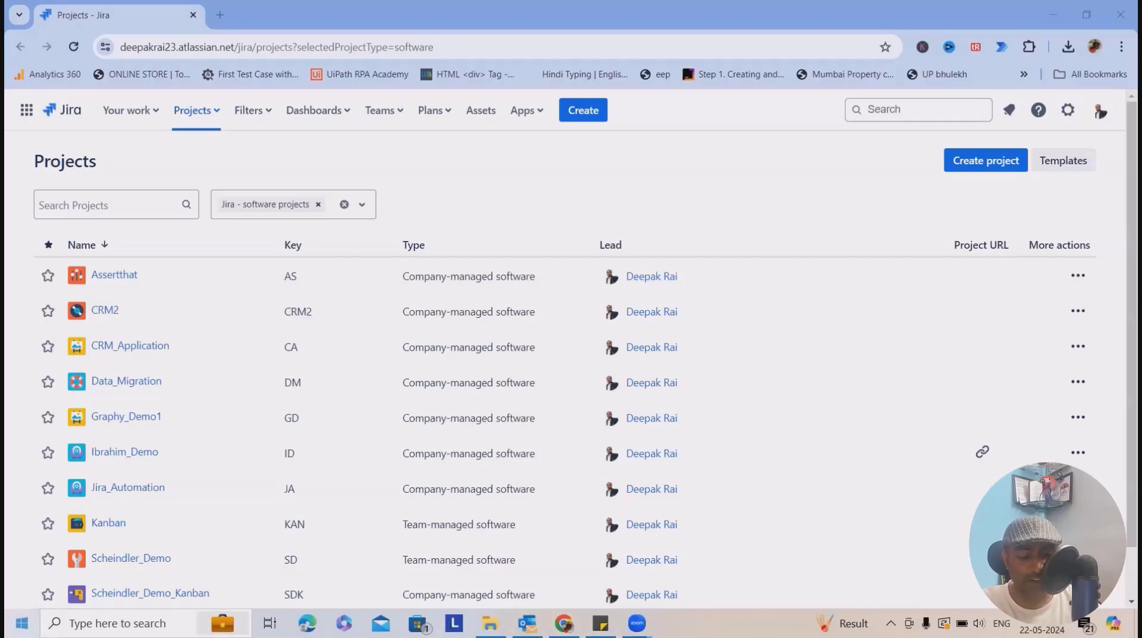
Switch to Microsoft Teams classic and show the list of teams
{"action": "key", "text": "super"}
{"action": "type", "text": "tema"}
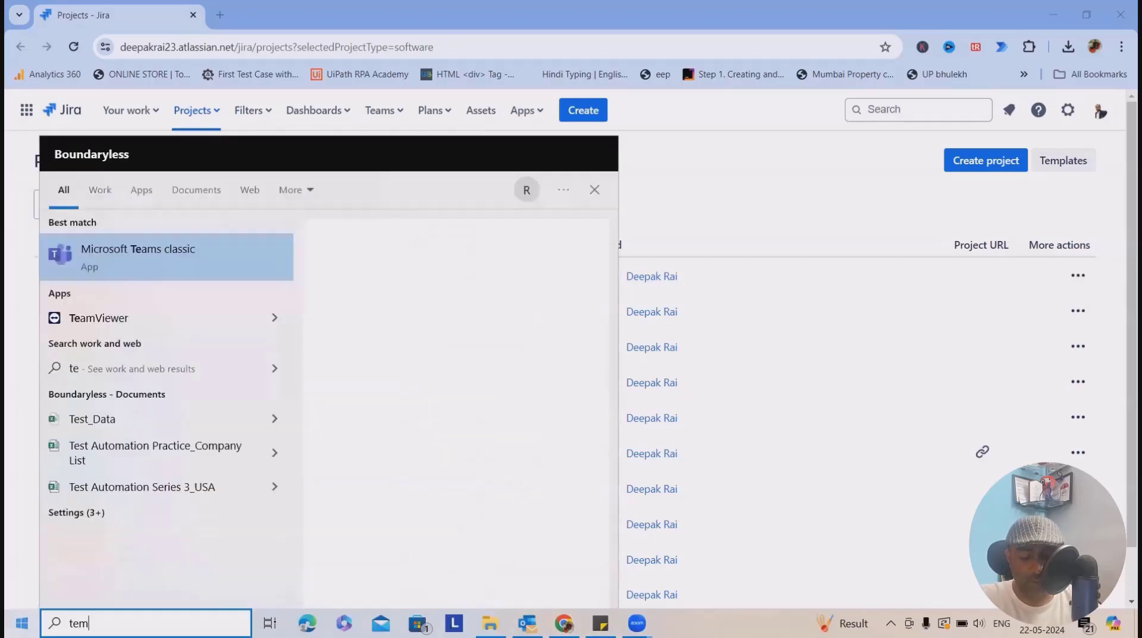
{"action": "key", "text": "BackSpace"}
{"action": "key", "text": "BackSpace"}
{"action": "type", "text": "ams"}
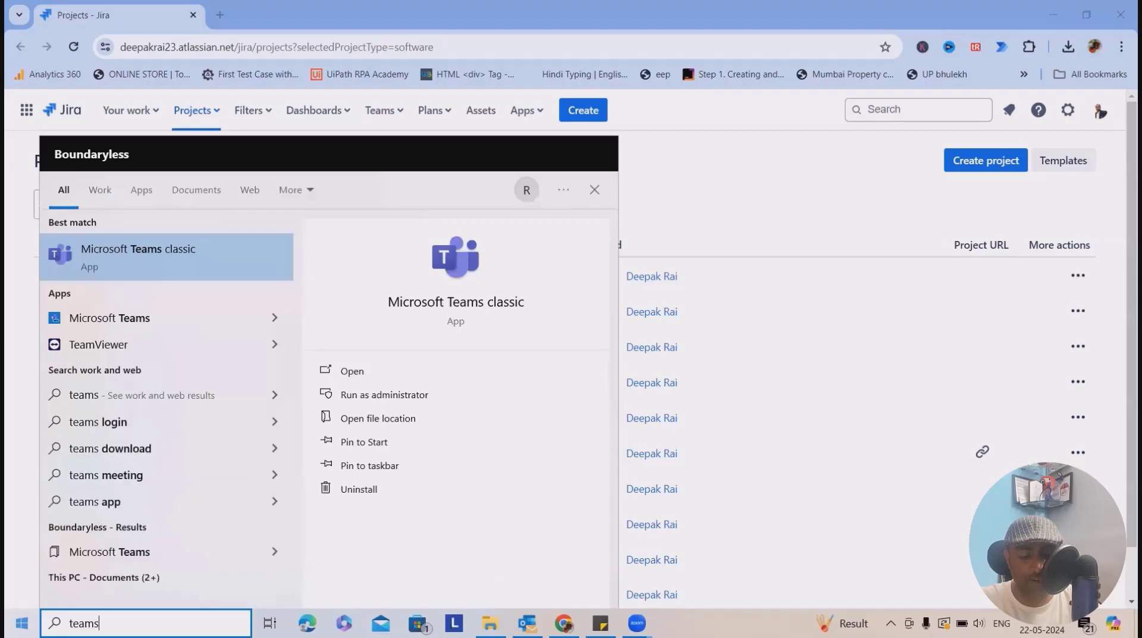
{"action": "key", "text": "Return"}
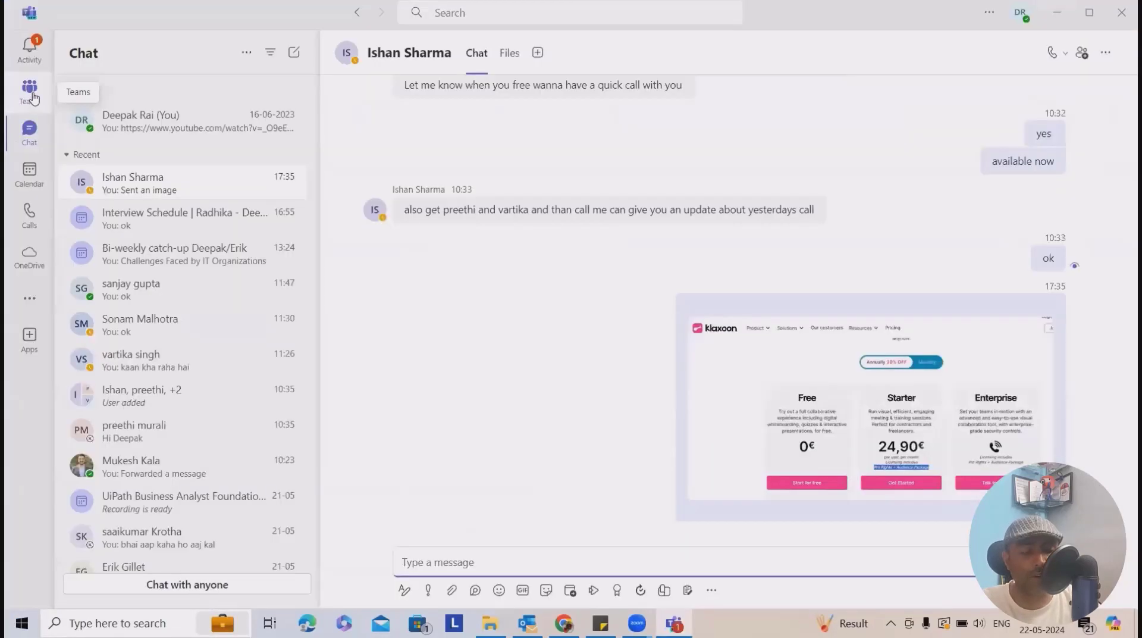
{"action": "left_click", "coordinate": [29, 90]}
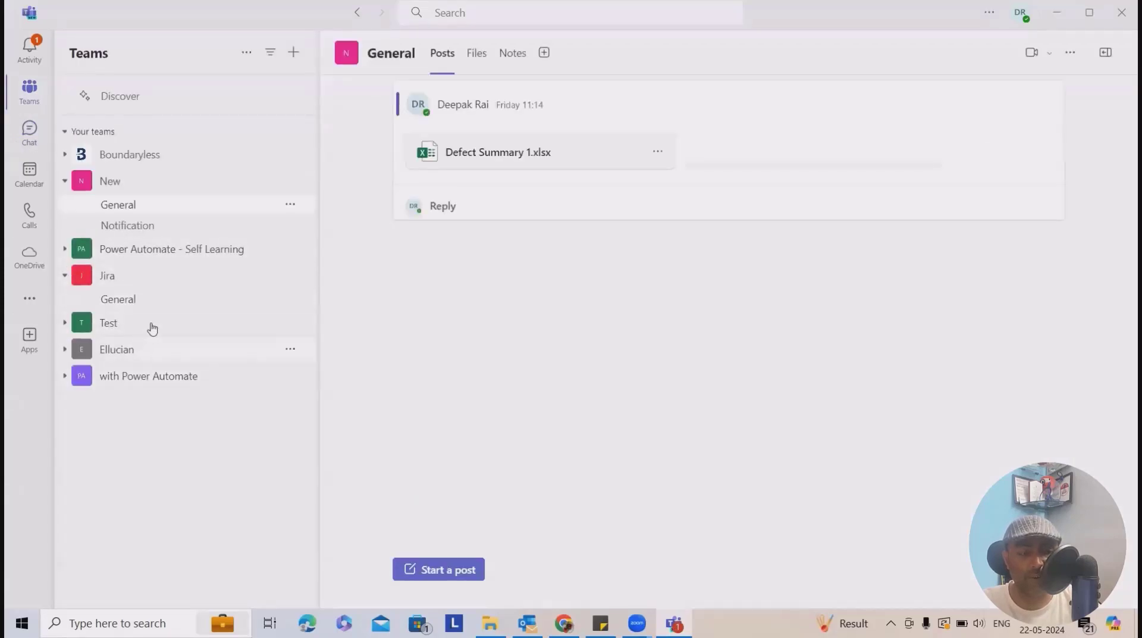
Create a new private team from scratch named Jira_Demo
{"action": "left_click", "coordinate": [293, 59]}
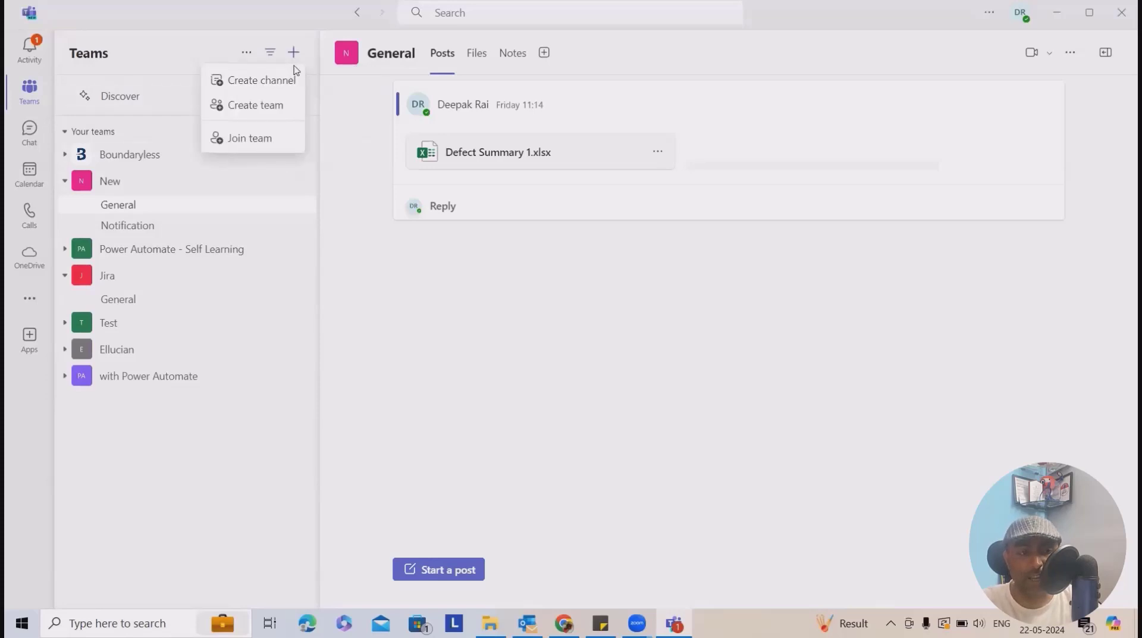
{"action": "left_click", "coordinate": [262, 107]}
{"action": "left_click", "coordinate": [449, 180]}
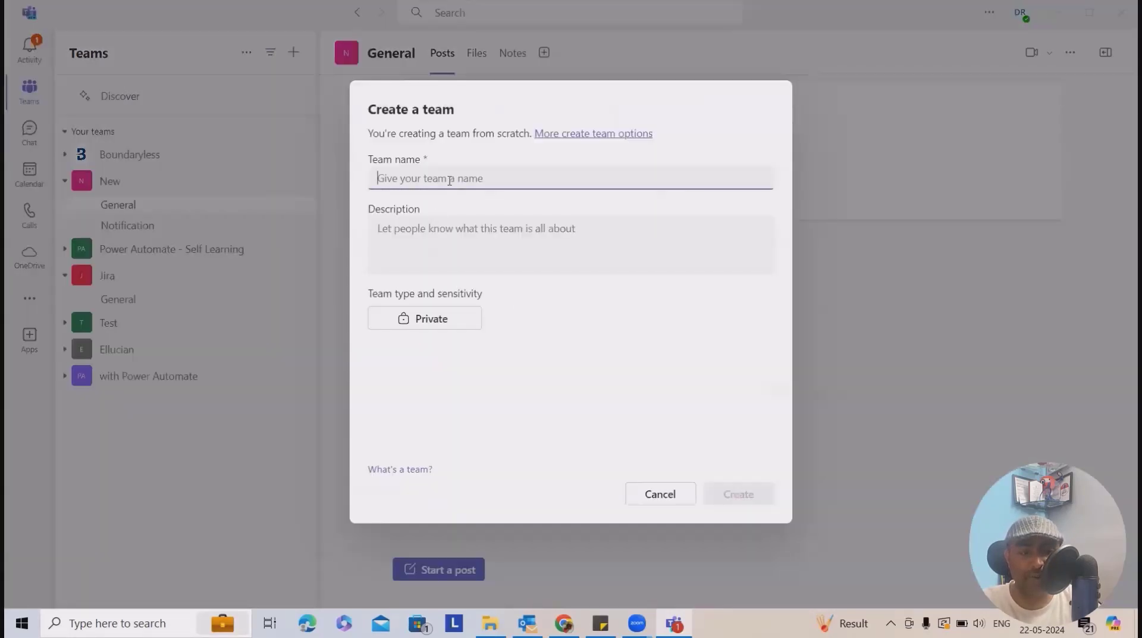
{"action": "type", "text": "Jira_Demo"}
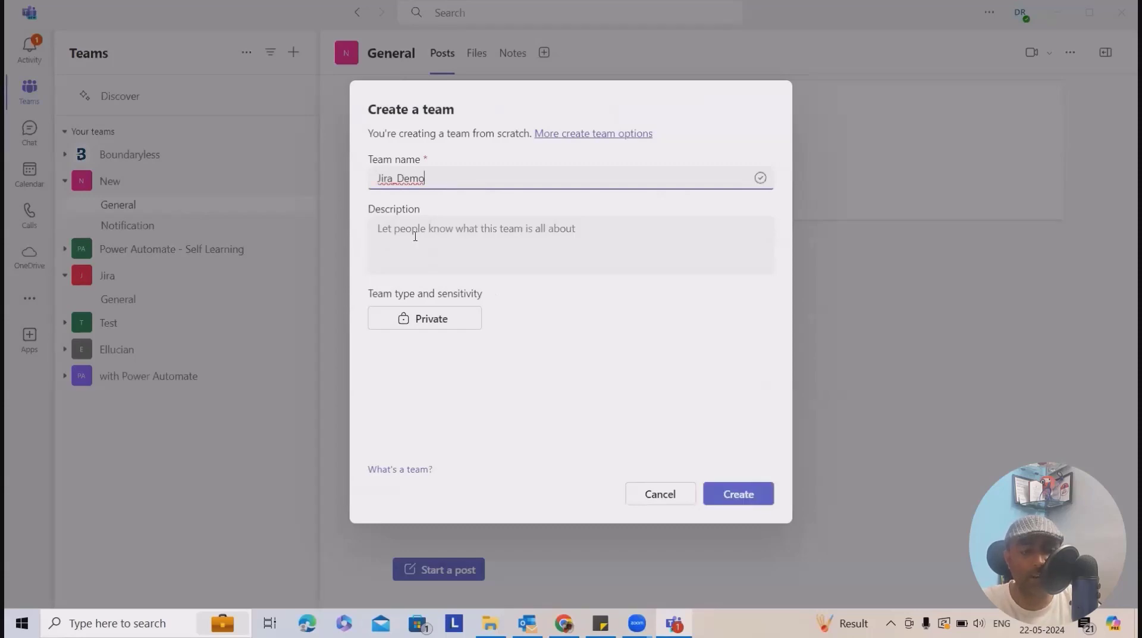
{"action": "left_click", "coordinate": [740, 493]}
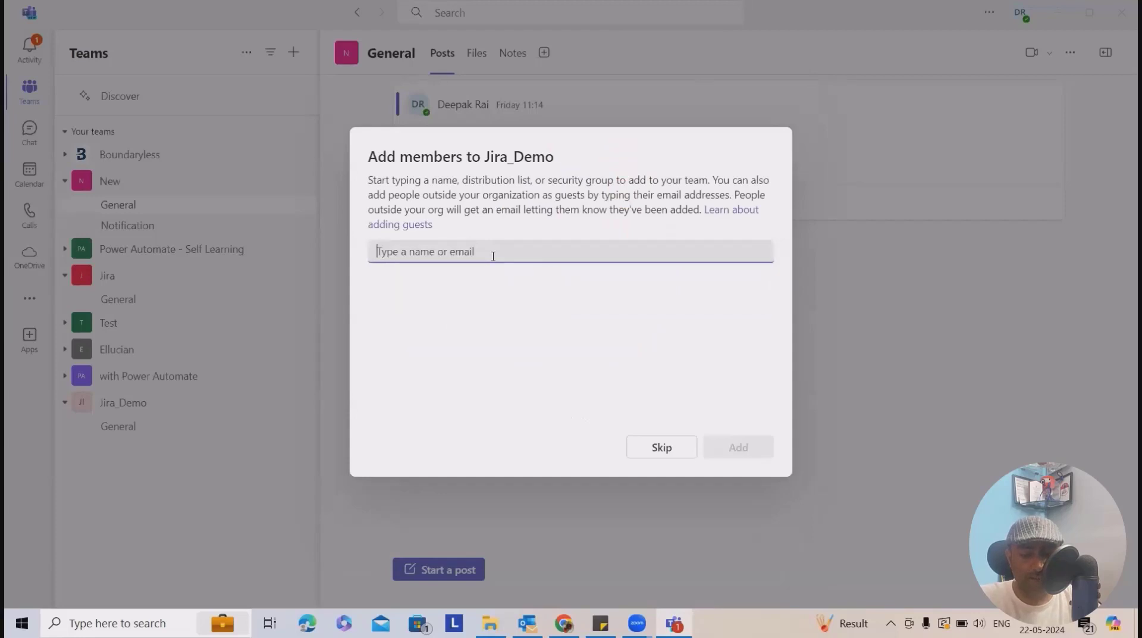
Add the Junior RPA Developer colleague as a member of the Jira_Demo team
{"action": "type", "text": "sanjay"}
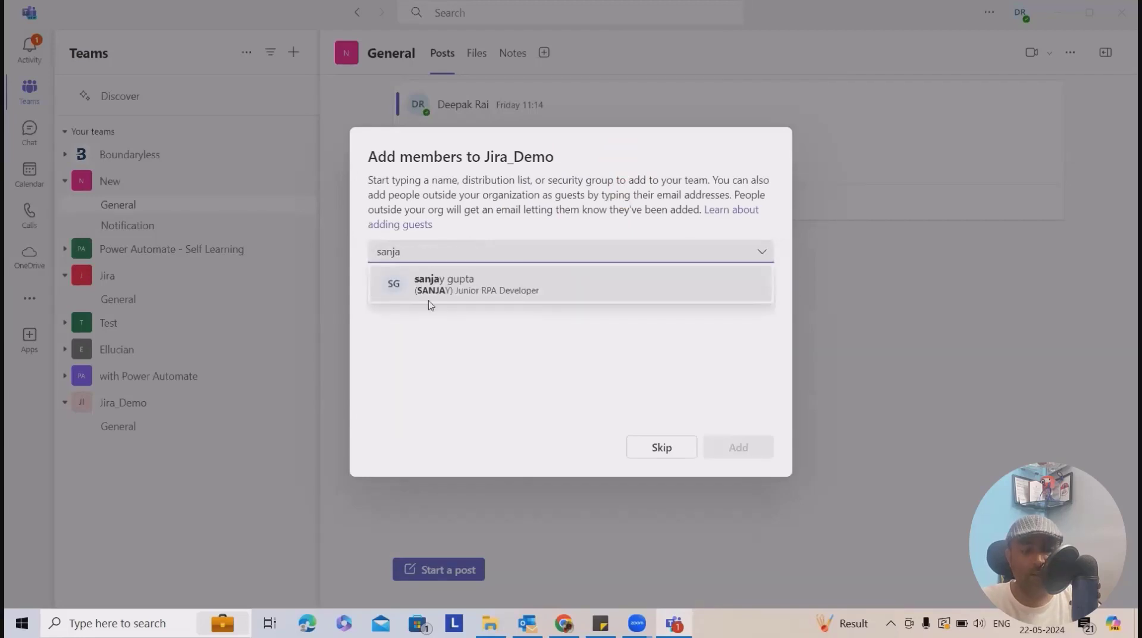
{"action": "left_click", "coordinate": [429, 292]}
{"action": "left_click", "coordinate": [738, 450]}
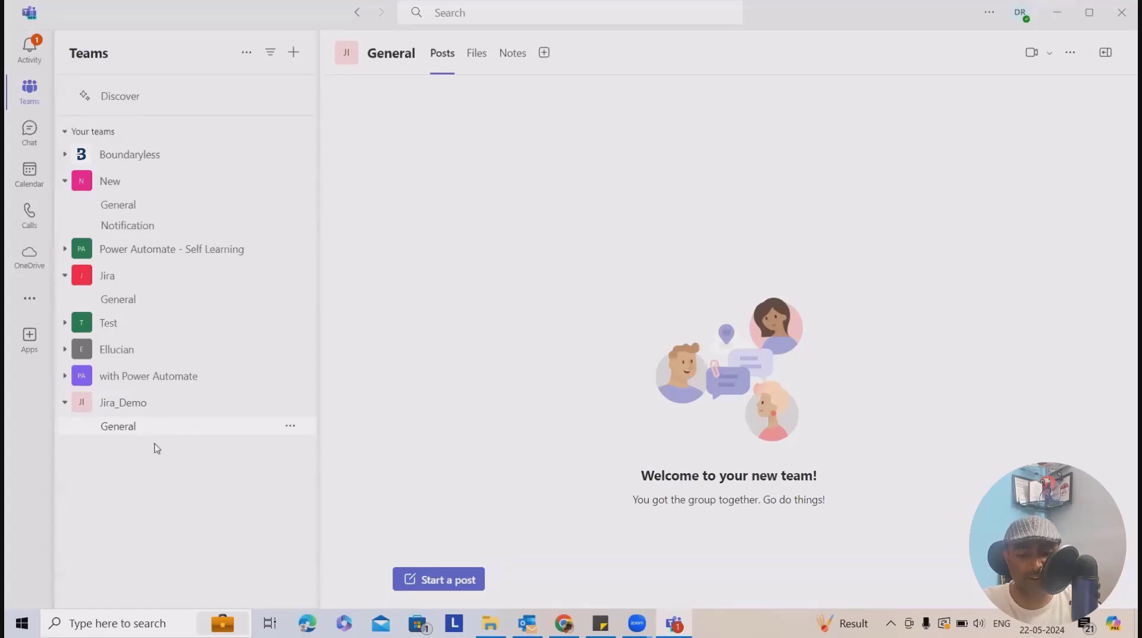
{"action": "left_click", "coordinate": [119, 401]}
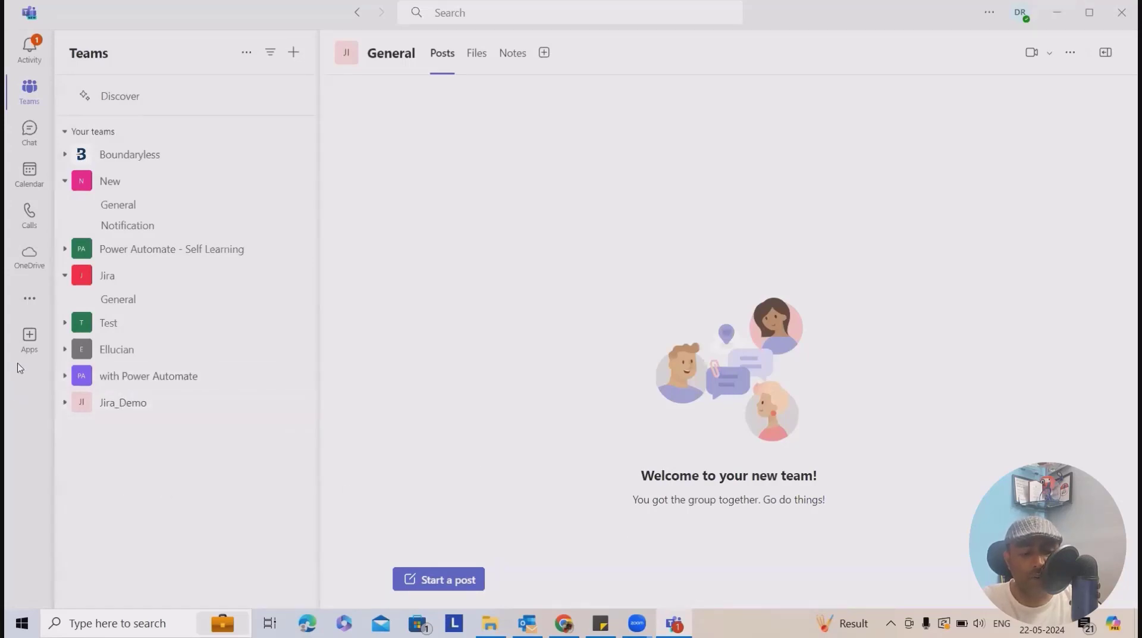
Search the Teams app store for jira and add the Jira Cloud app by Atlassian
{"action": "left_click", "coordinate": [29, 336]}
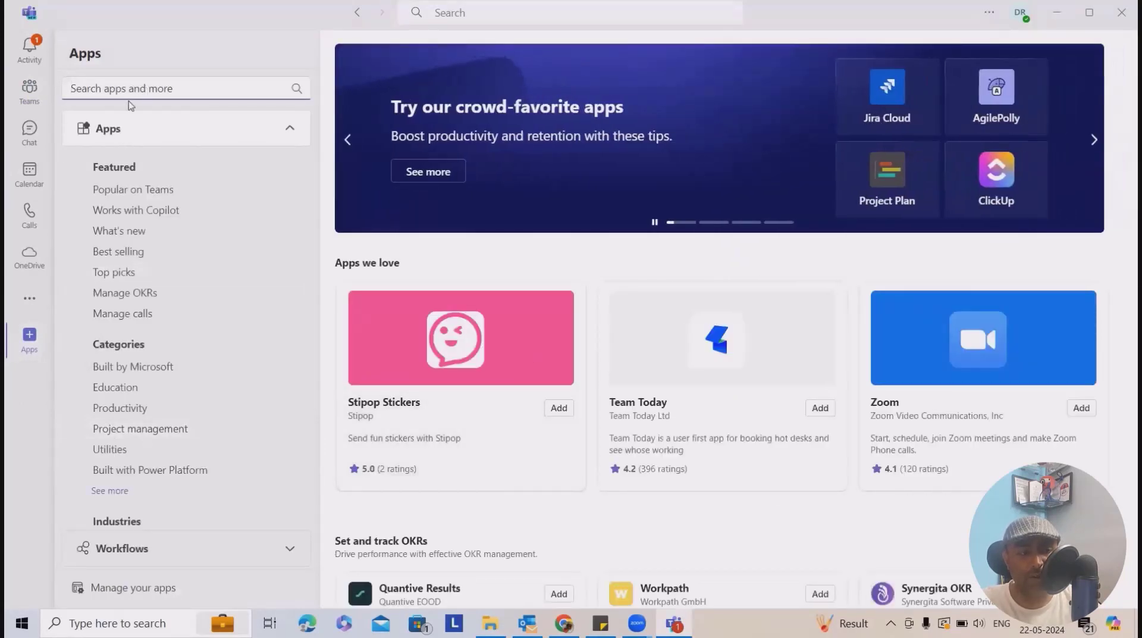
{"action": "type", "text": "jira"}
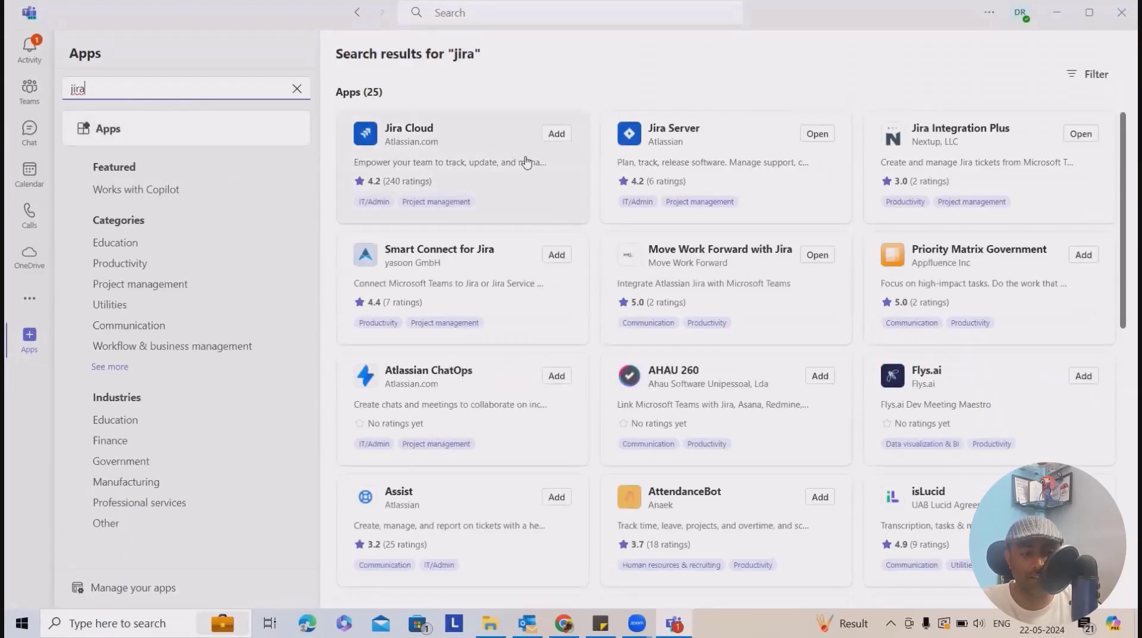
{"action": "left_click", "coordinate": [556, 136]}
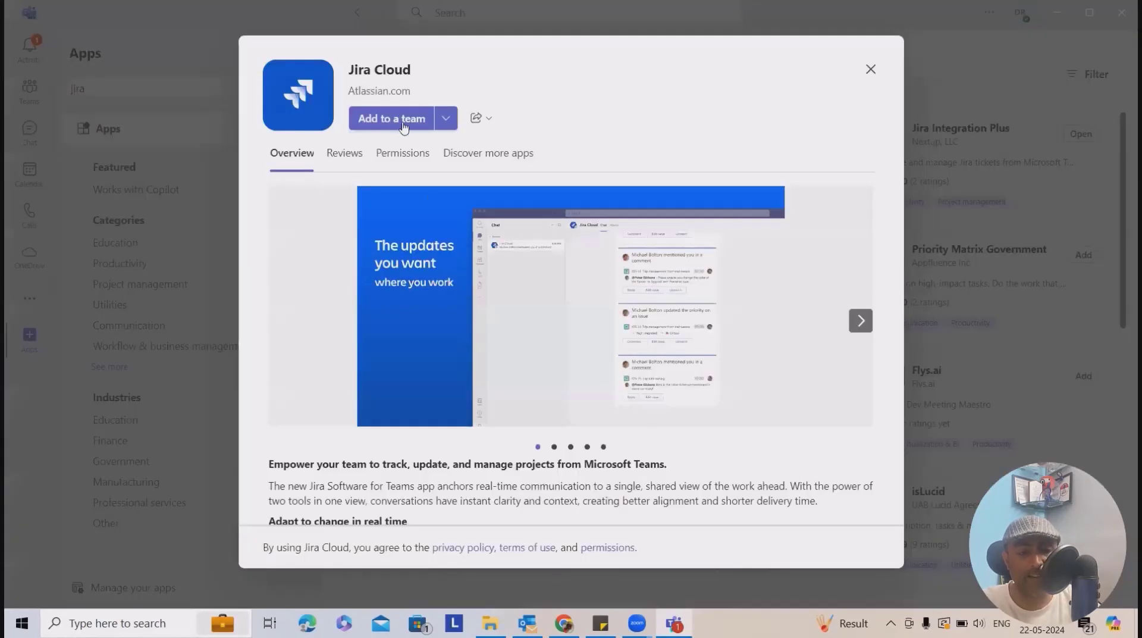
{"action": "left_click", "coordinate": [442, 122]}
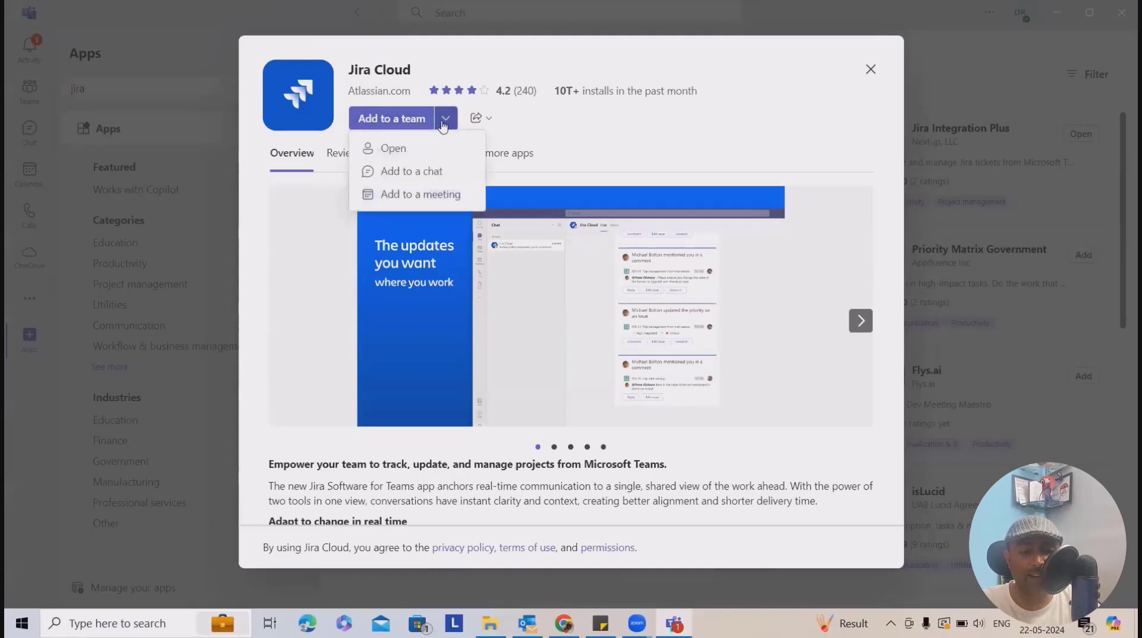
{"action": "left_click", "coordinate": [411, 174]}
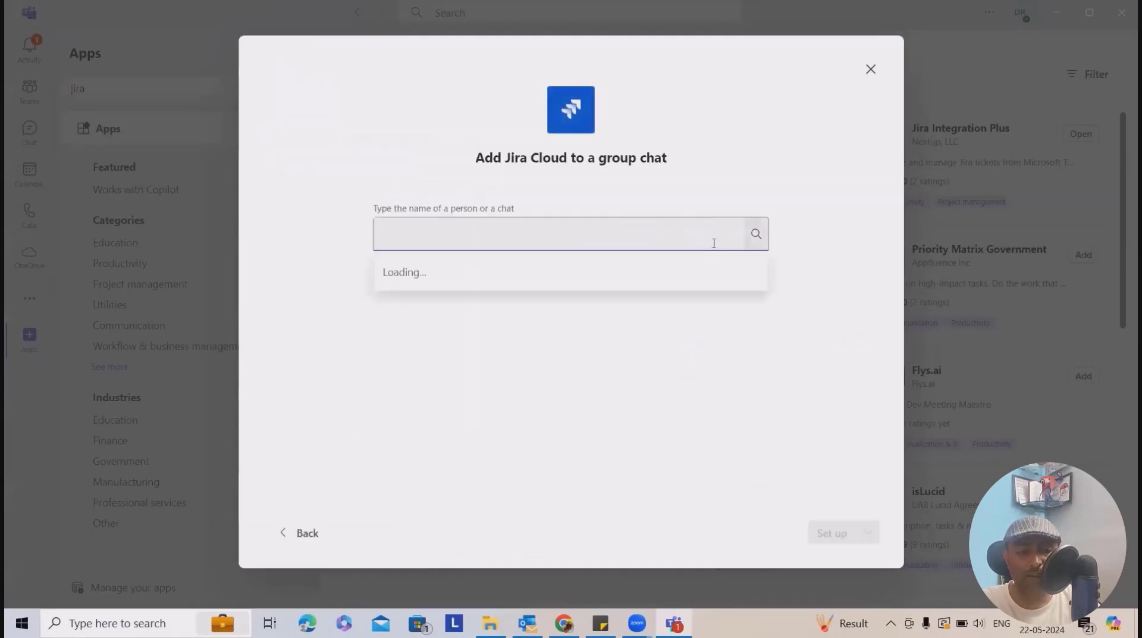
{"action": "type", "text": "jira"}
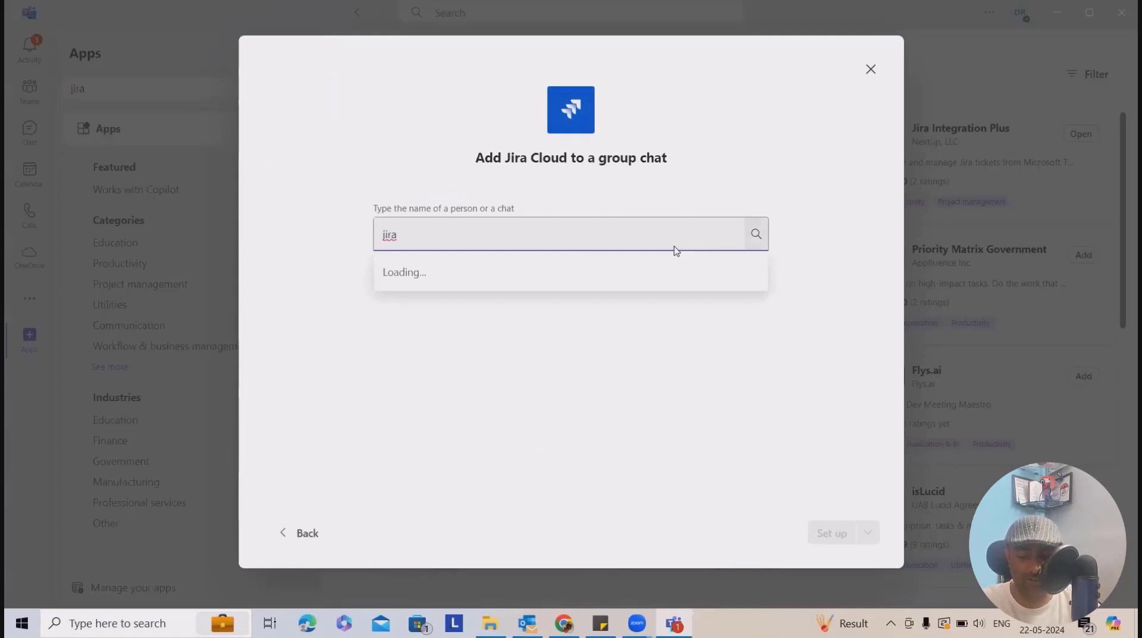
{"action": "key", "text": "Escape"}
Add Jira Cloud to the General channel of the Jira_Demo team and set it up there
{"action": "left_click", "coordinate": [558, 136]}
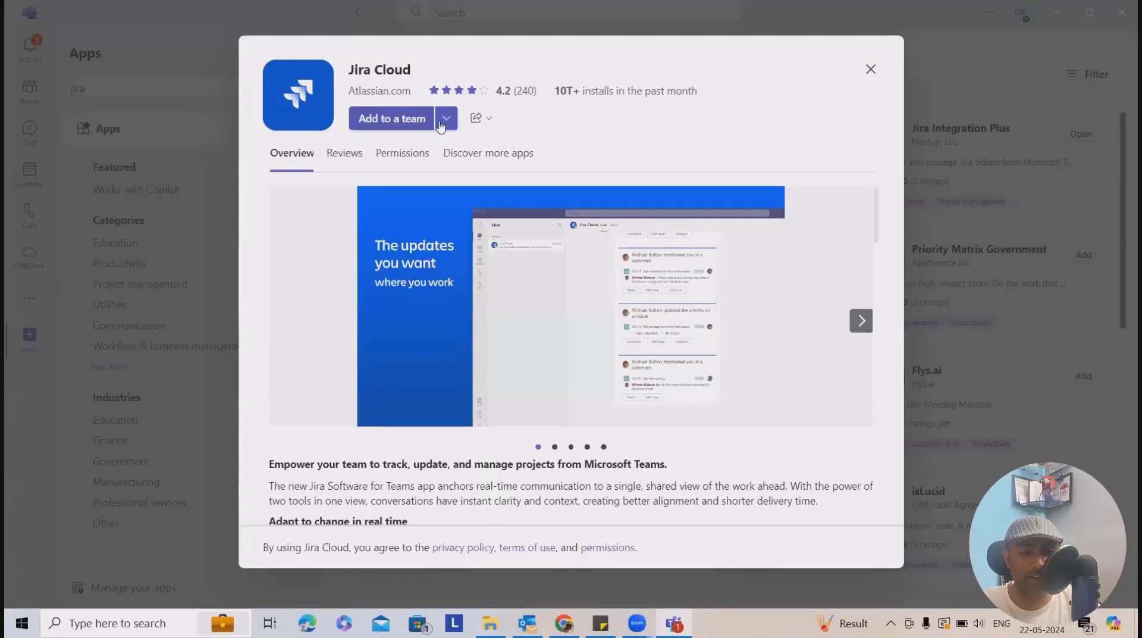
{"action": "left_click", "coordinate": [390, 186]}
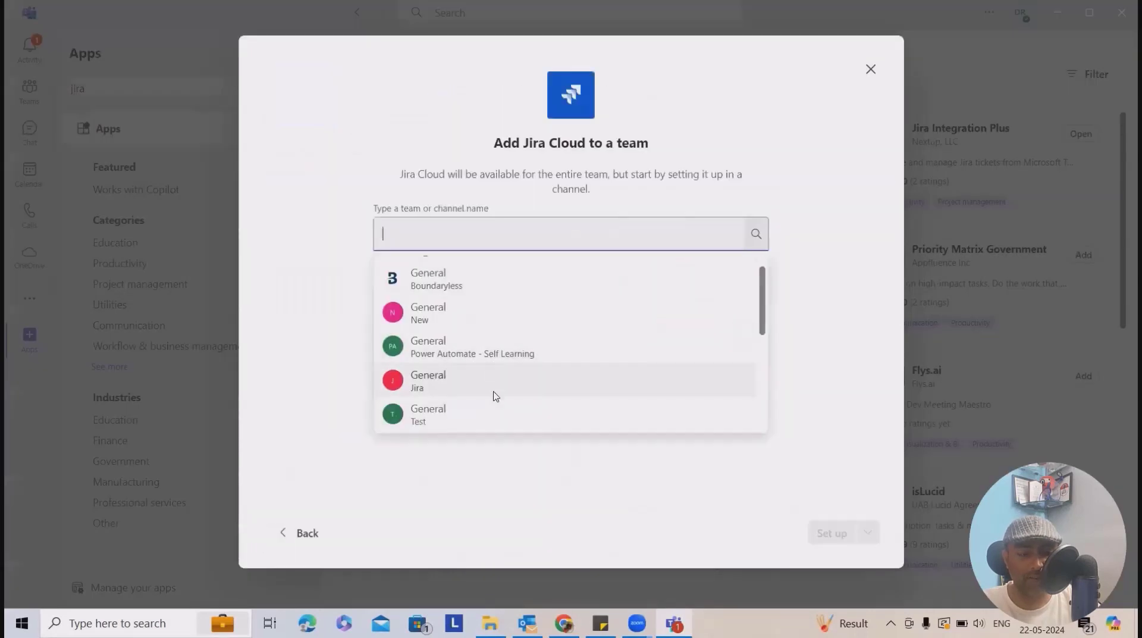
{"action": "scroll", "coordinate": [496, 396], "scroll_direction": "down", "scroll_amount": 3}
{"action": "scroll", "coordinate": [496, 395], "scroll_direction": "up", "scroll_amount": 3}
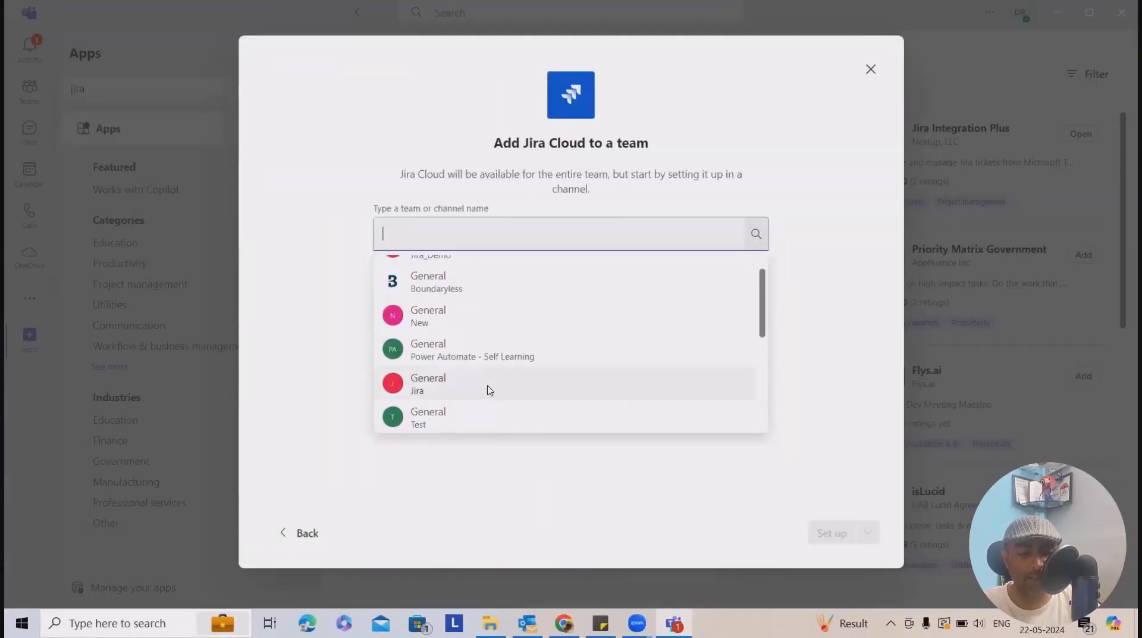
{"action": "scroll", "coordinate": [487, 389], "scroll_direction": "up", "scroll_amount": 1}
{"action": "left_click", "coordinate": [456, 276]}
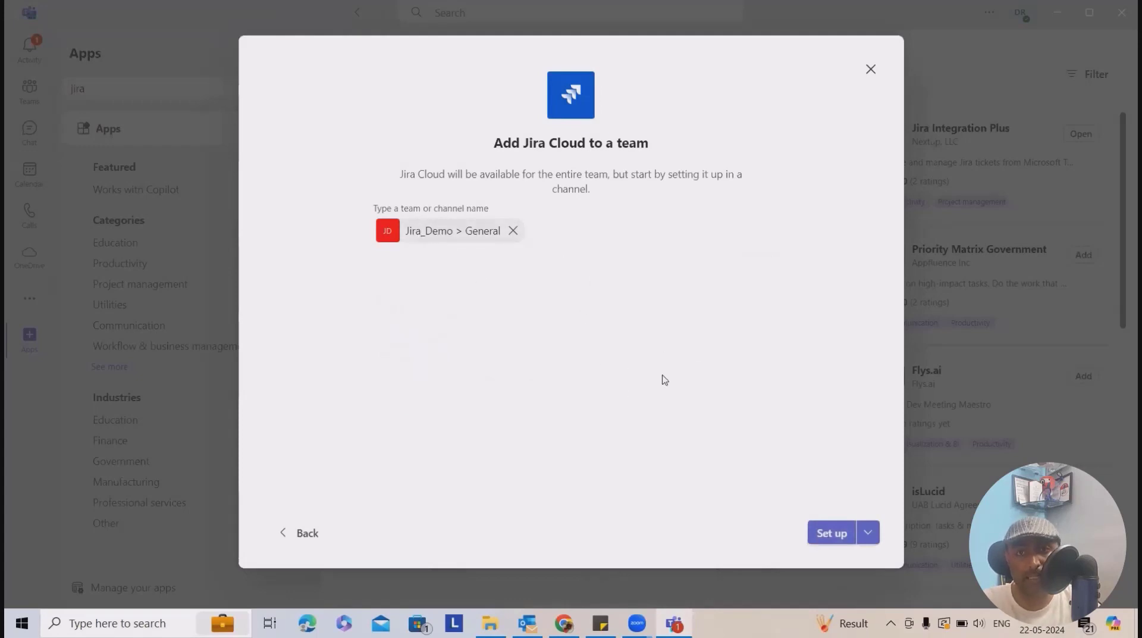
{"action": "left_click", "coordinate": [837, 533]}
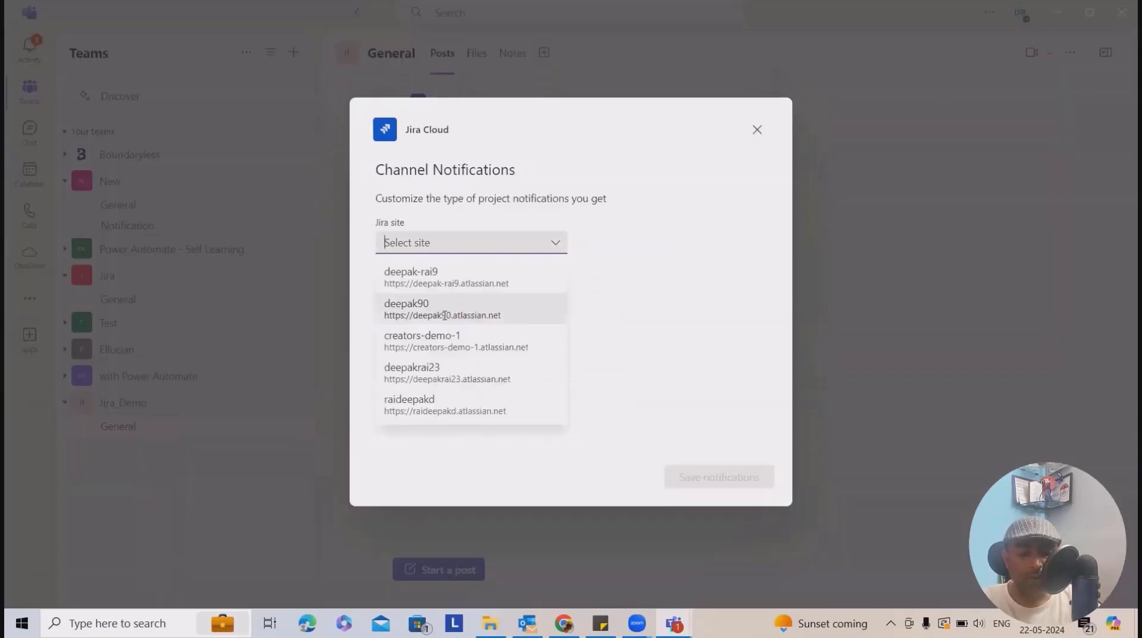
In the channel notifications, choose the Jira site that hosts the Assertthat project and select that project
{"action": "left_click", "coordinate": [449, 384]}
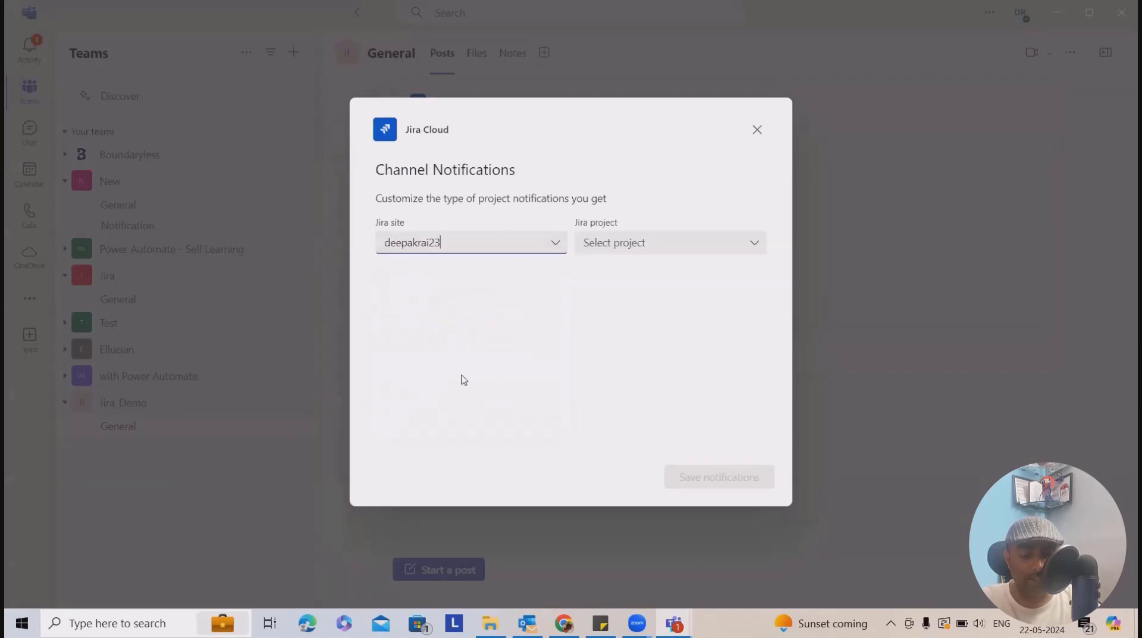
{"action": "left_click", "coordinate": [756, 244]}
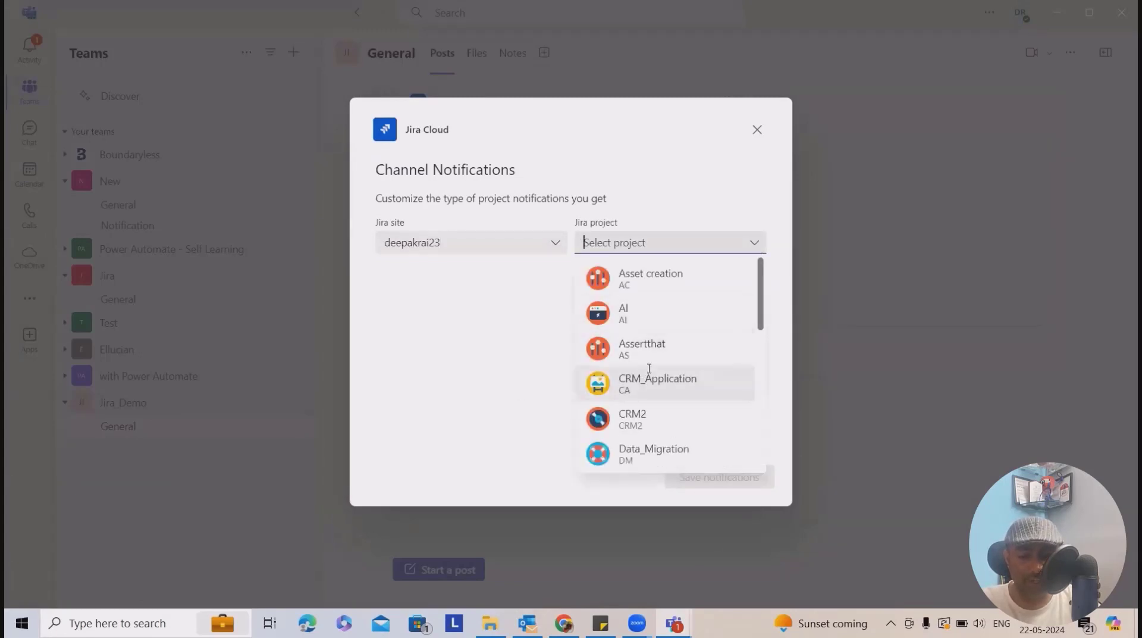
{"action": "left_click", "coordinate": [660, 355]}
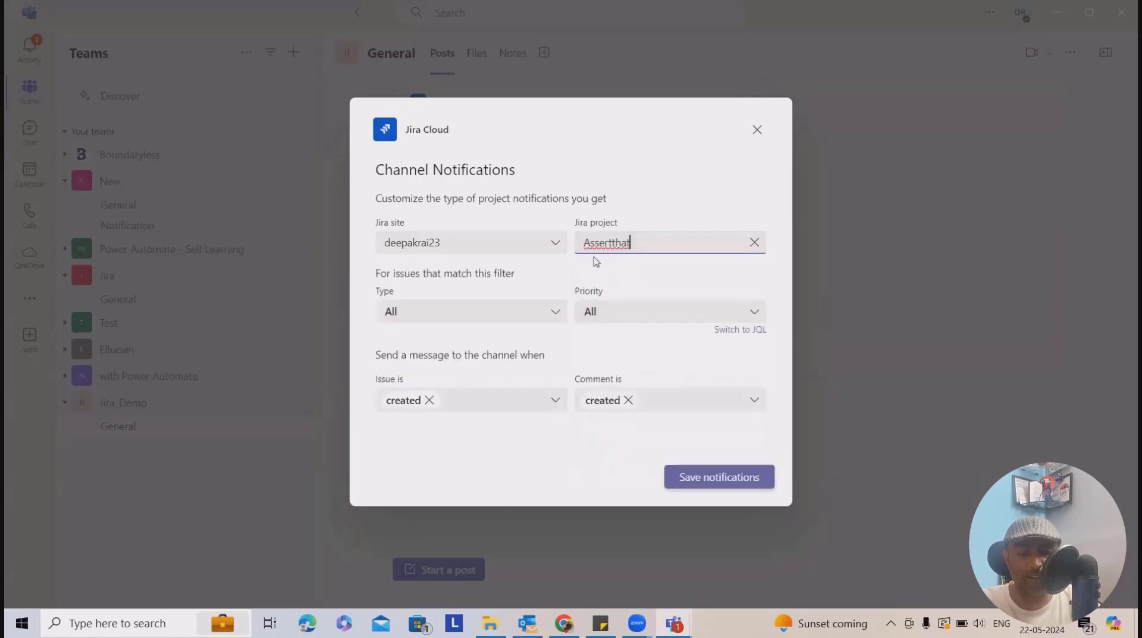
Add the updated event for both issues and comments to the channel notifications and save them
{"action": "left_click", "coordinate": [487, 412]}
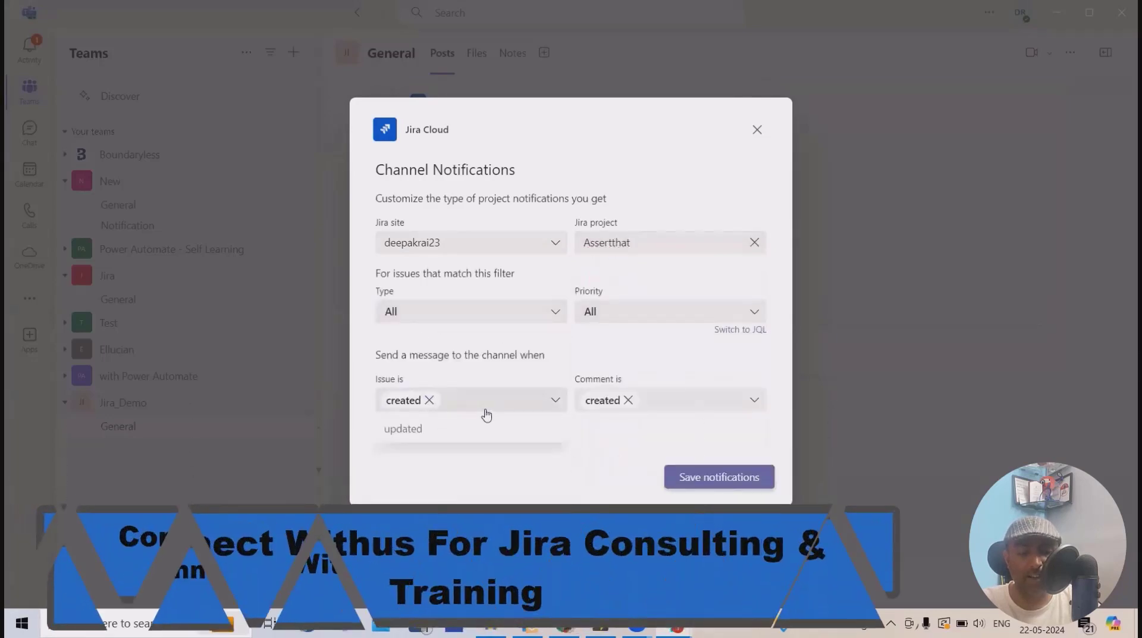
{"action": "left_click", "coordinate": [421, 441]}
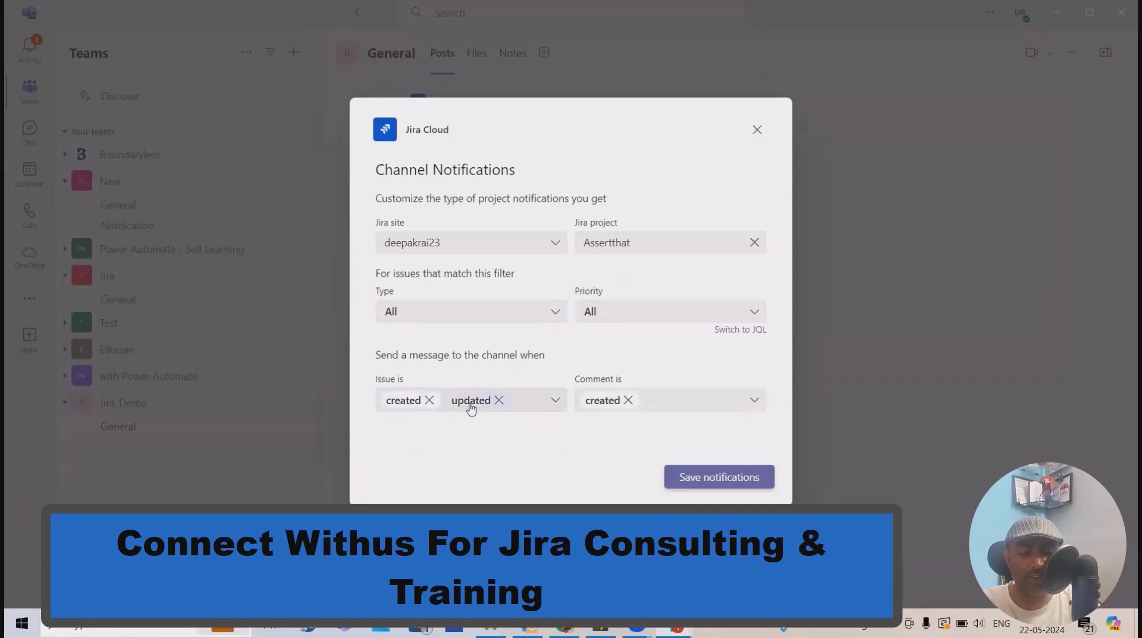
{"action": "left_click", "coordinate": [685, 410]}
{"action": "left_click", "coordinate": [590, 431]}
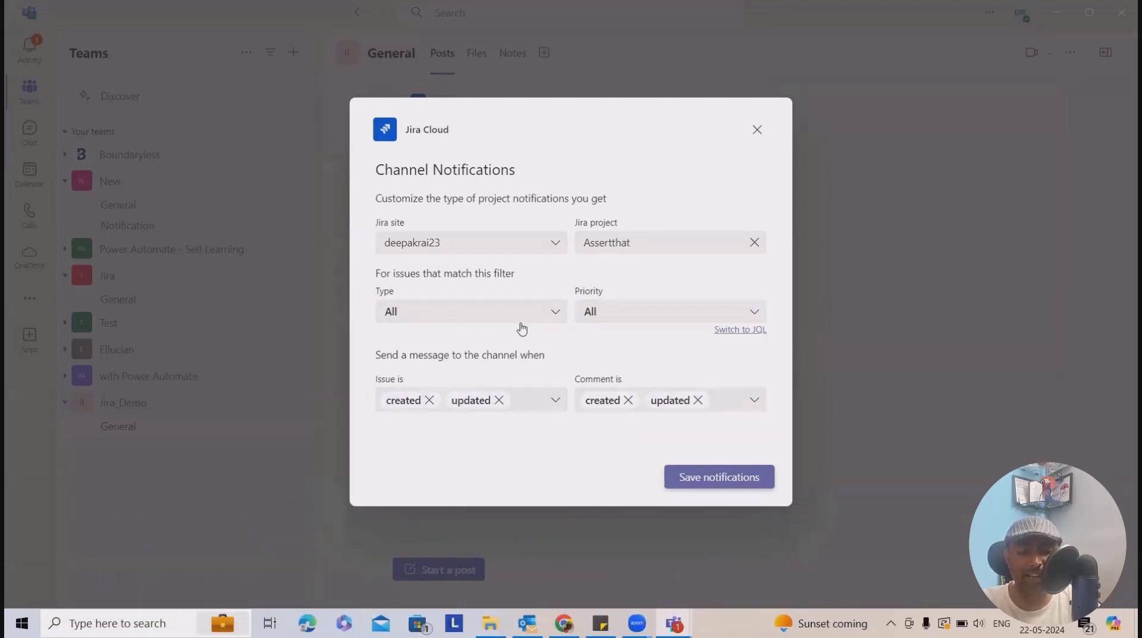
{"action": "left_click", "coordinate": [476, 318]}
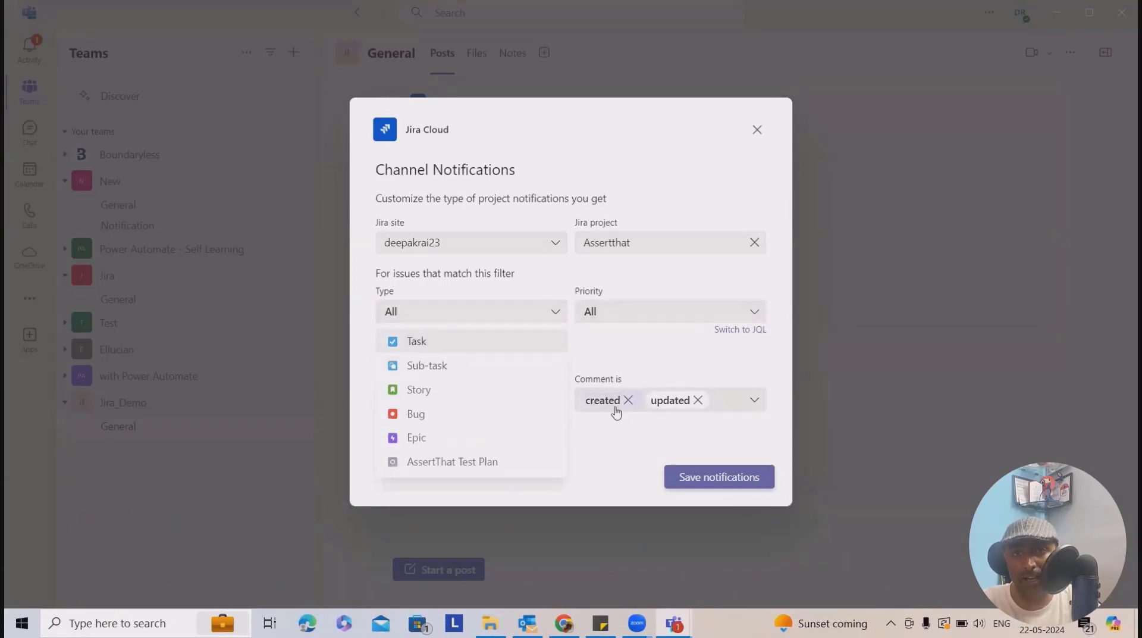
{"action": "left_click", "coordinate": [648, 462]}
{"action": "left_click", "coordinate": [705, 477]}
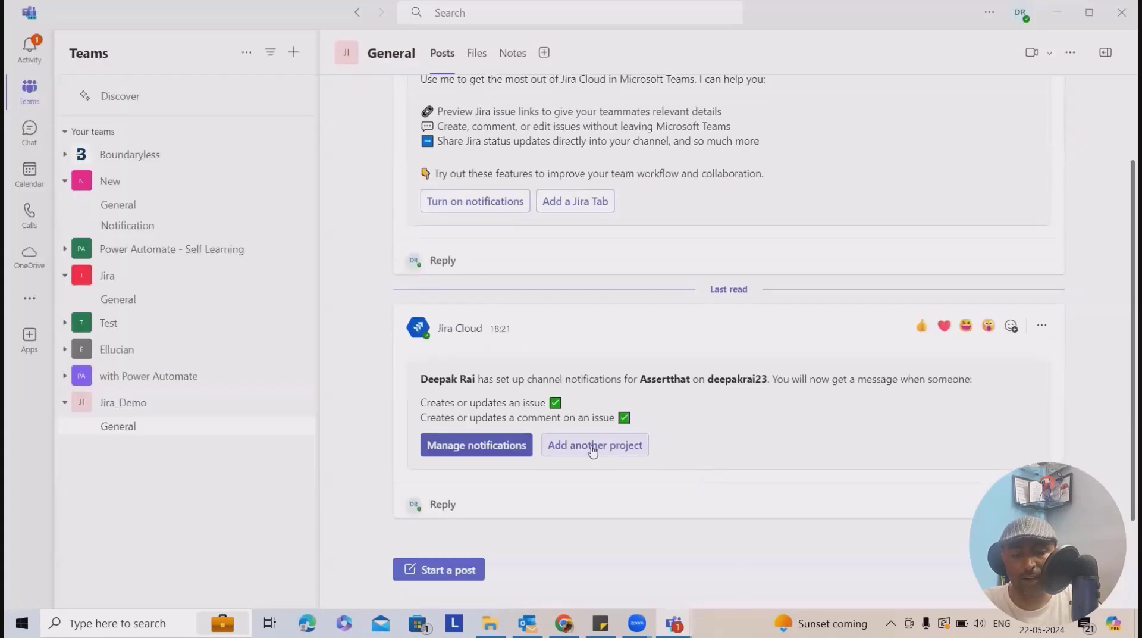
{"action": "left_click", "coordinate": [594, 450]}
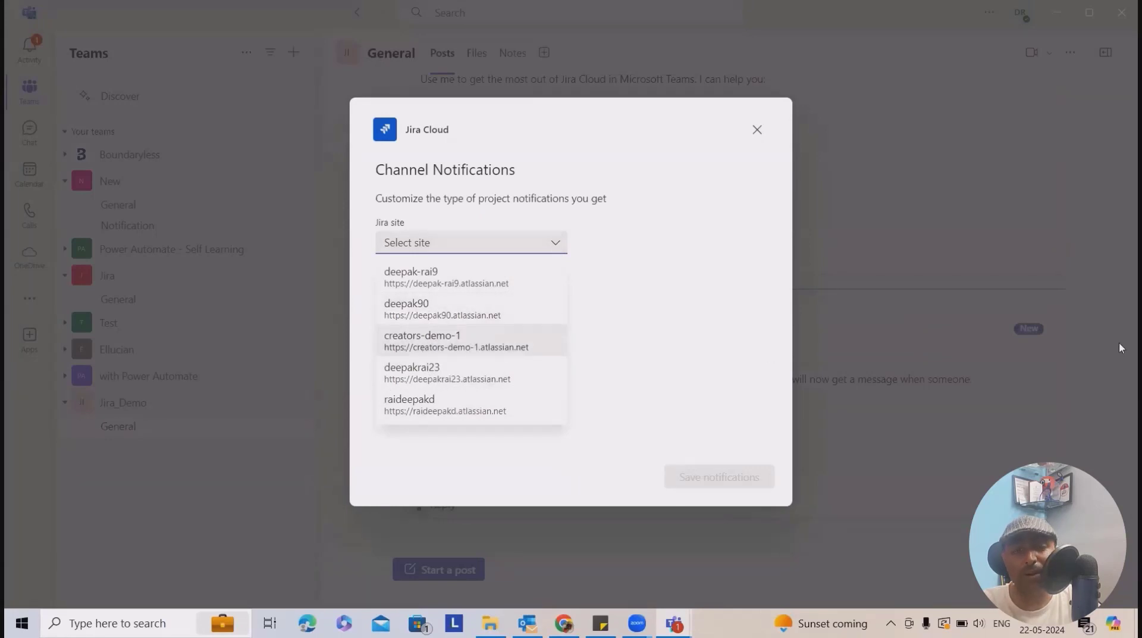
{"action": "left_click", "coordinate": [757, 129]}
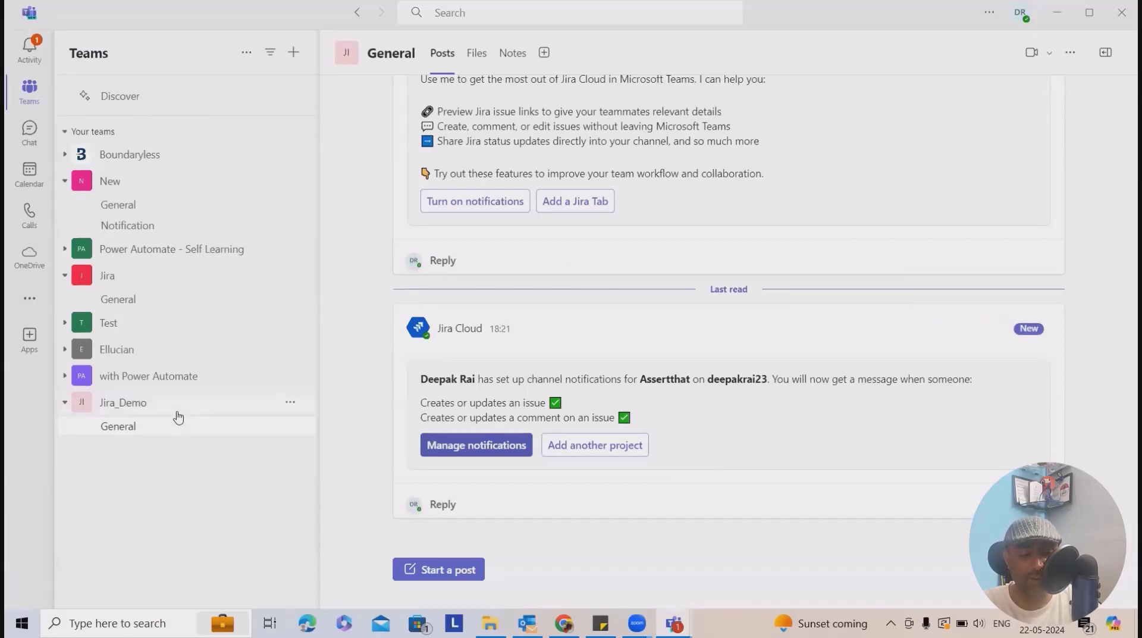
Start creating a Jira issue from the latest Jira Cloud post and choose the Jira site that hosts the Assertthat project
{"action": "left_click", "coordinate": [1042, 327]}
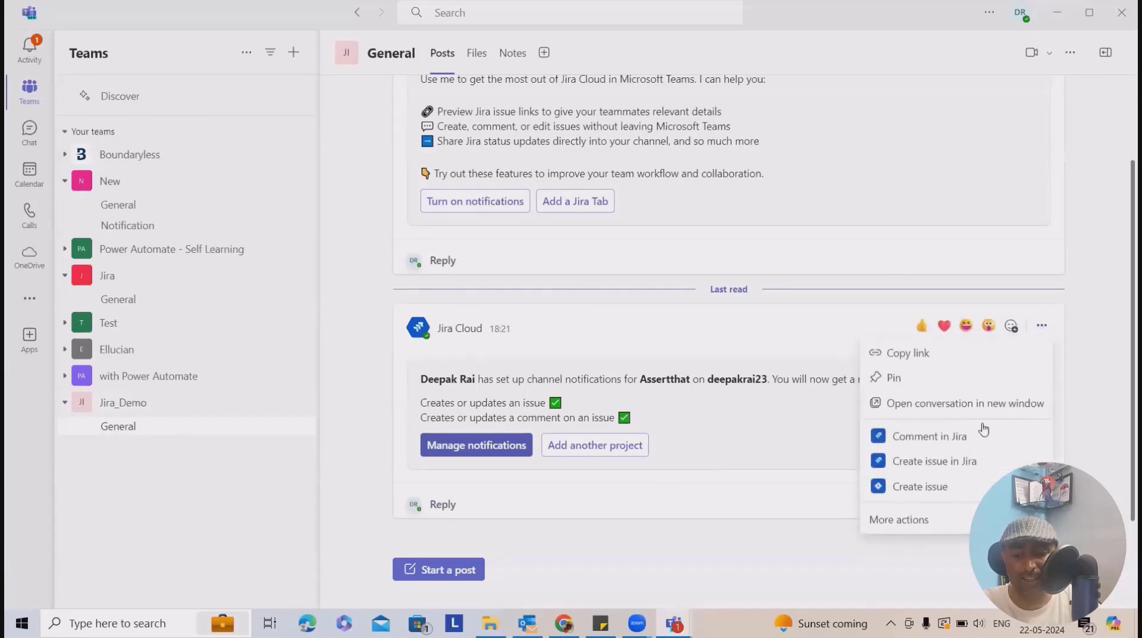
{"action": "left_click", "coordinate": [935, 490]}
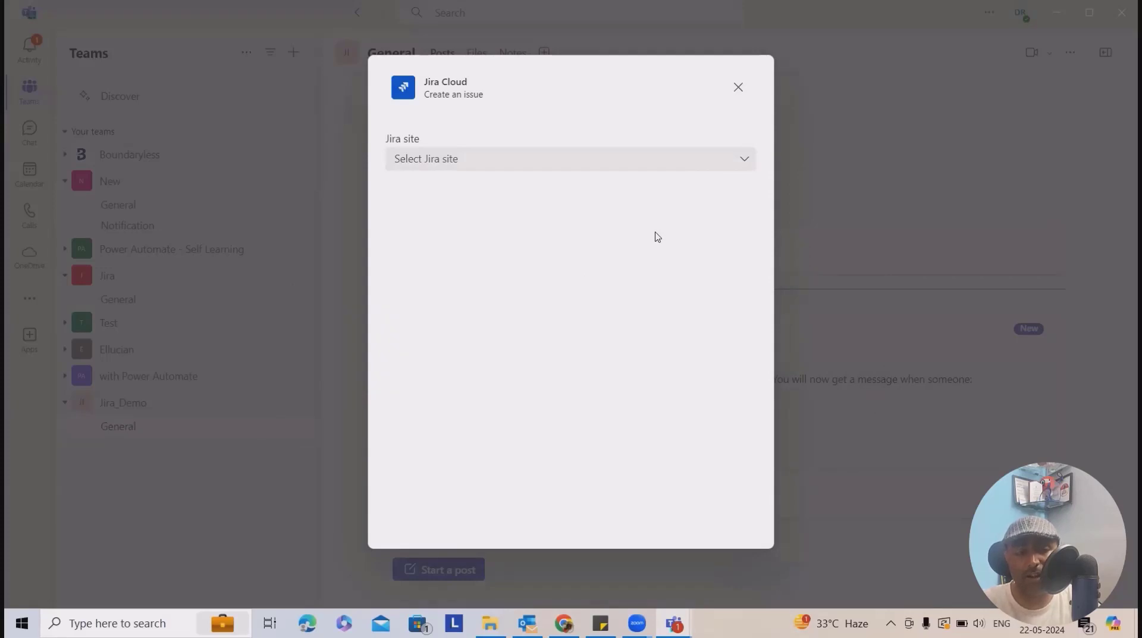
{"action": "left_click", "coordinate": [725, 162]}
{"action": "left_click", "coordinate": [743, 167]}
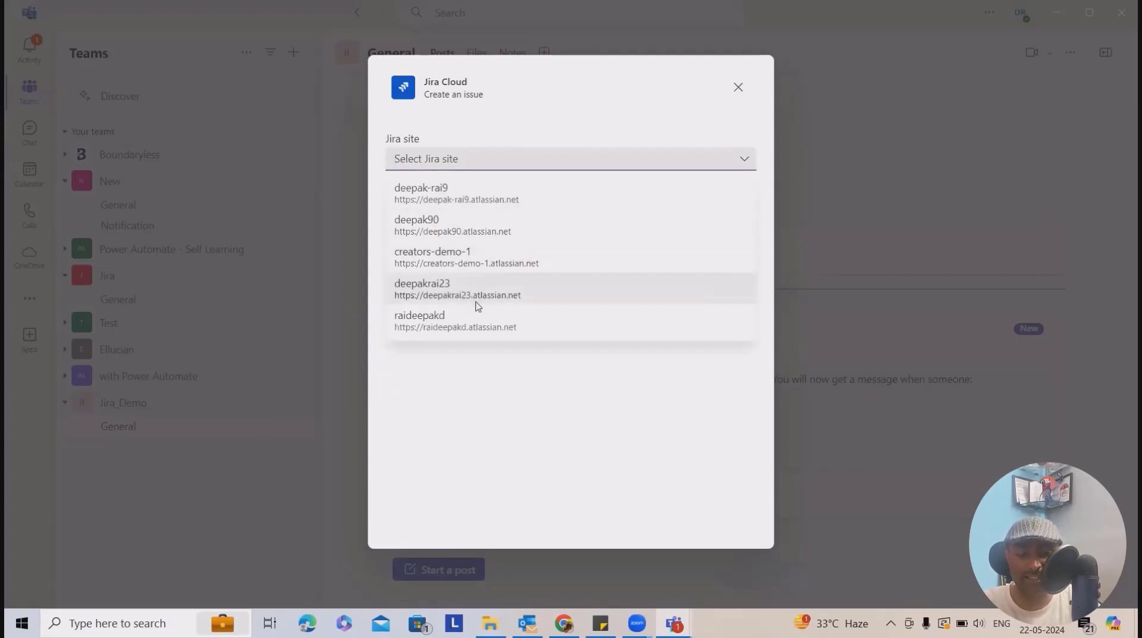
{"action": "left_click", "coordinate": [493, 302]}
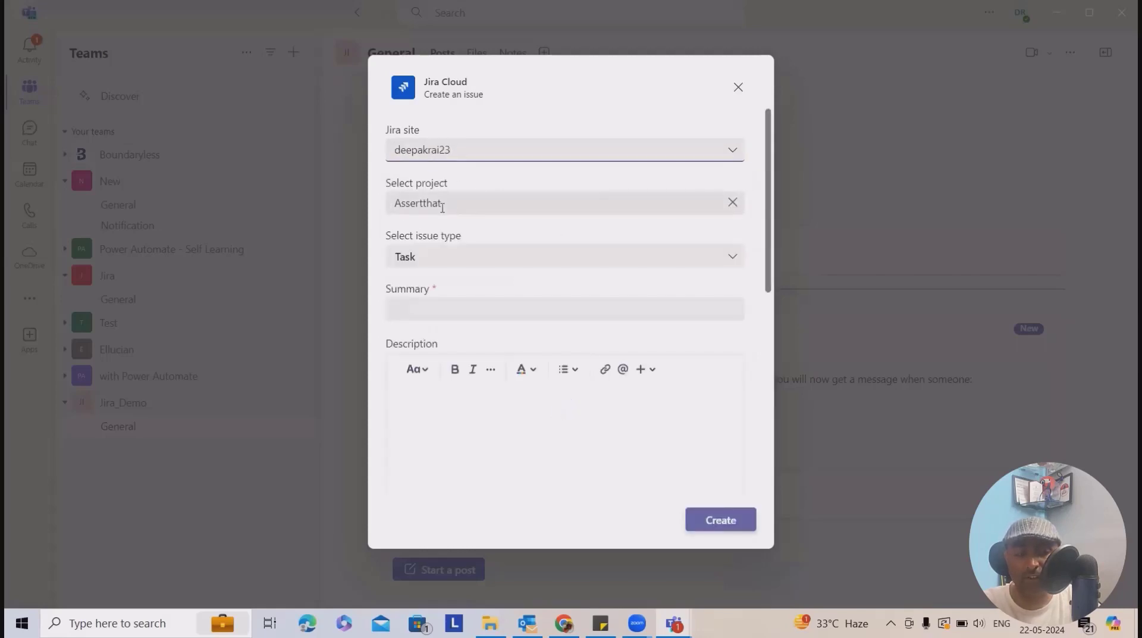
Set the issue type to Bug and enter "Defect Created by Teams" as the summary
{"action": "left_click", "coordinate": [448, 265]}
{"action": "left_click", "coordinate": [430, 311]}
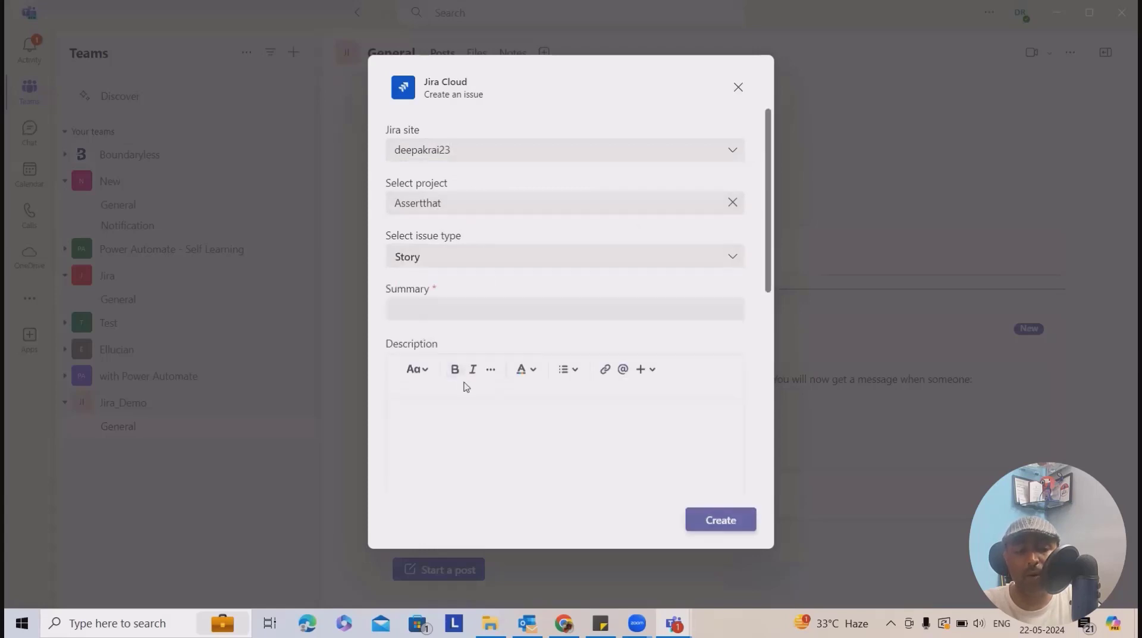
{"action": "left_click", "coordinate": [517, 256]}
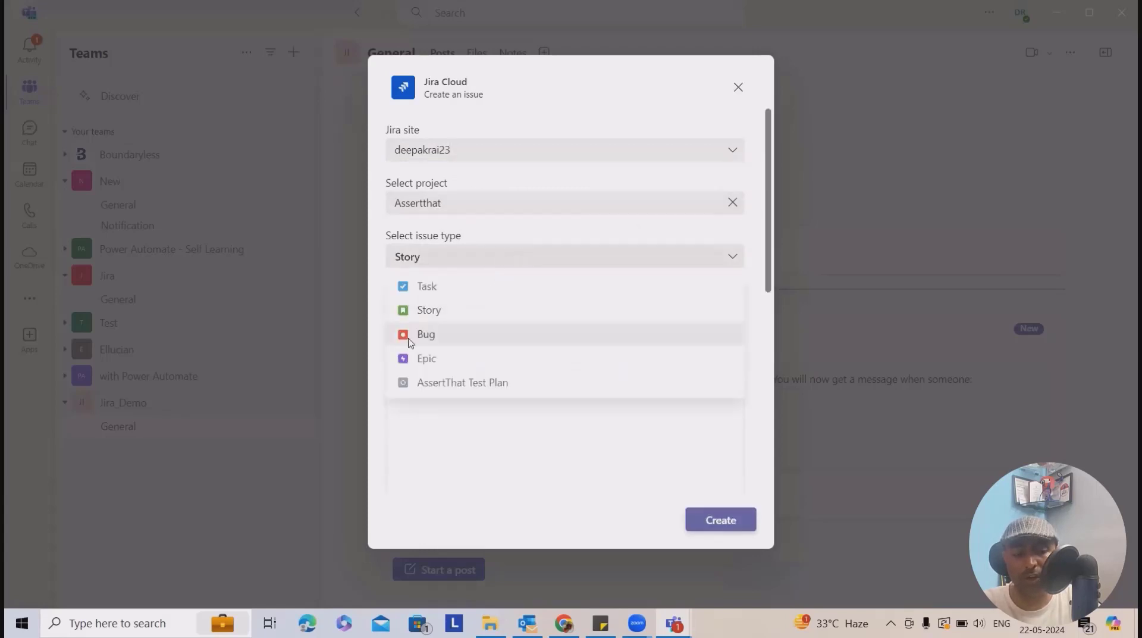
{"action": "left_click", "coordinate": [402, 333]}
{"action": "left_click", "coordinate": [470, 313]}
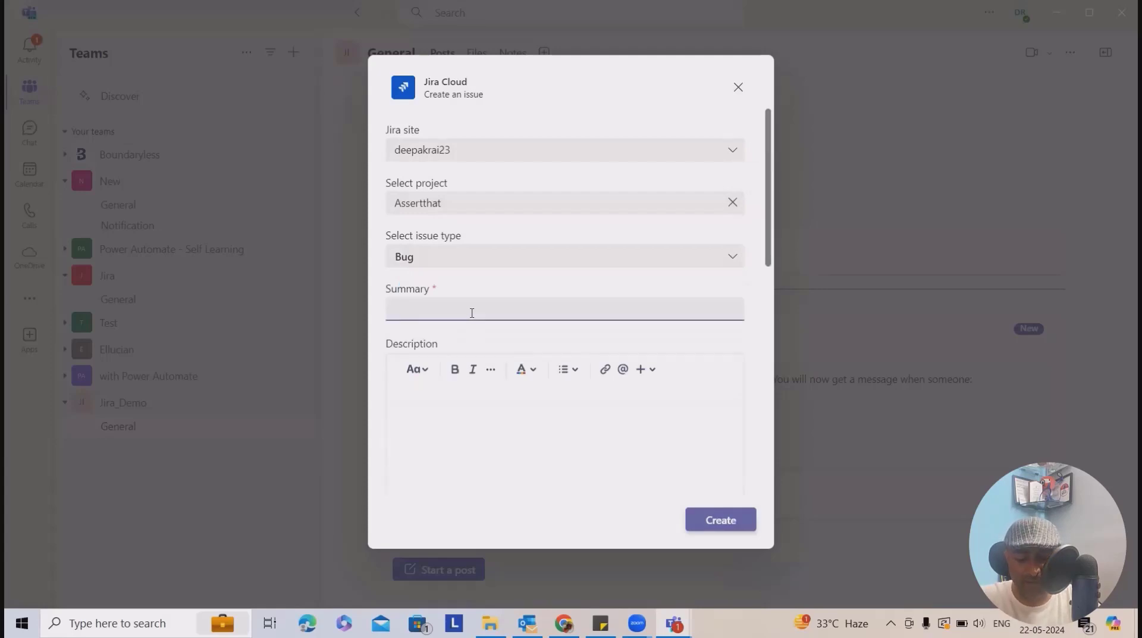
{"action": "type", "text": "Defect Created by Teams"}
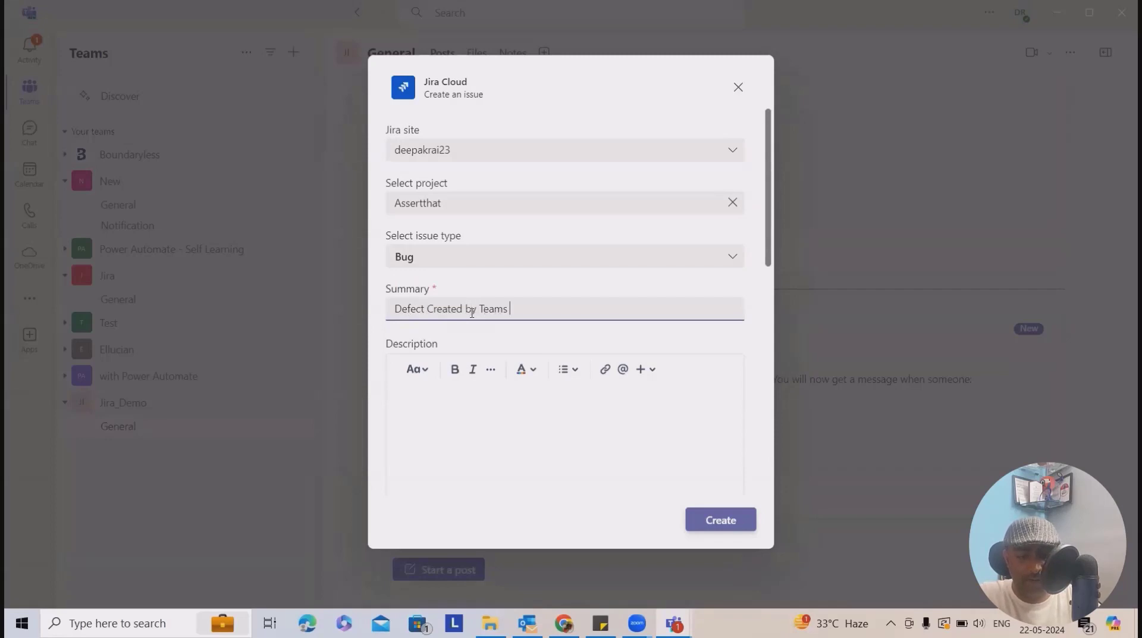
Copy the summary text into the issue's description
{"action": "left_click_drag", "start_coordinate": [512, 309], "coordinate": [230, 283]}
{"action": "key", "text": "ctrl+c"}
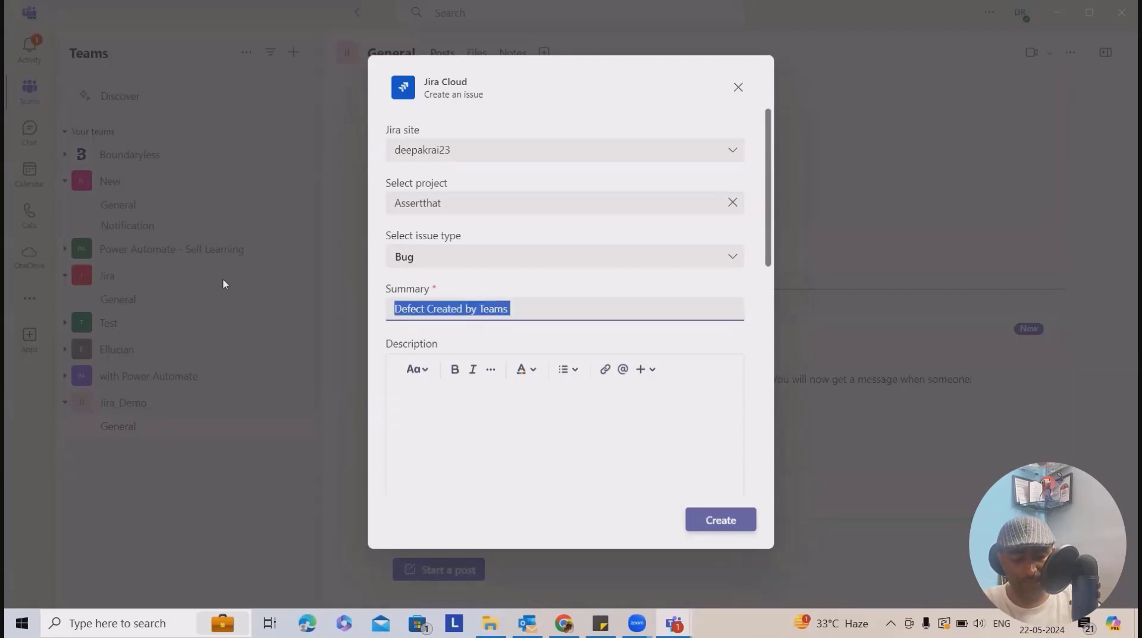
{"action": "left_click", "coordinate": [470, 434]}
{"action": "key", "text": "ctrl+v"}
Assign the new issue to yourself
{"action": "scroll", "coordinate": [612, 411], "scroll_direction": "down", "scroll_amount": 6}
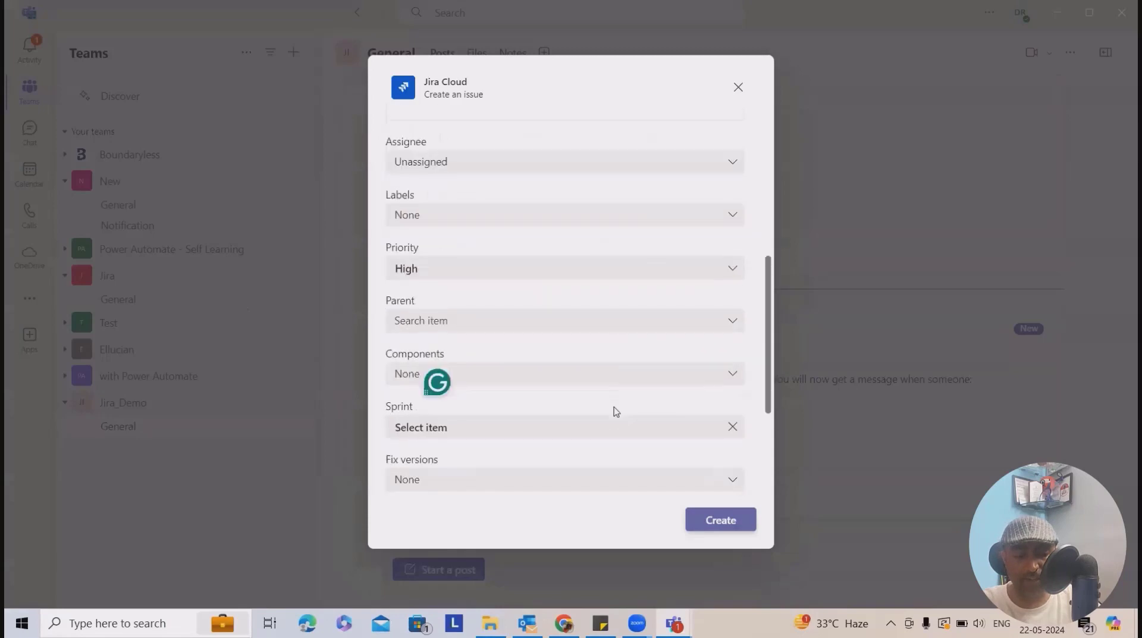
{"action": "scroll", "coordinate": [543, 306], "scroll_direction": "up", "scroll_amount": 3}
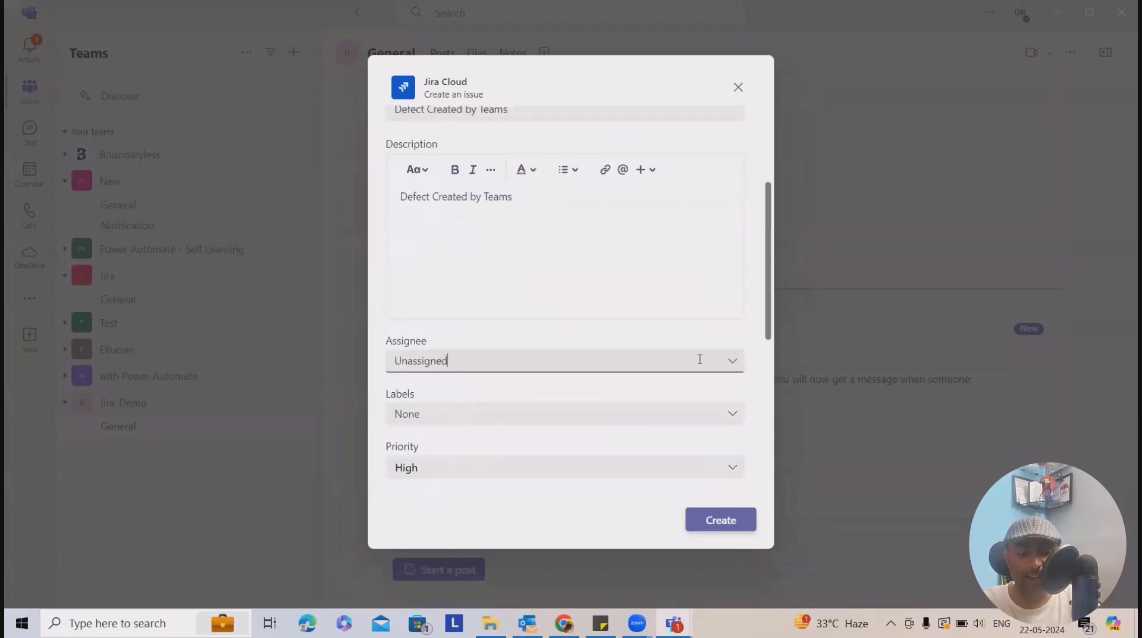
{"action": "left_click", "coordinate": [733, 366]}
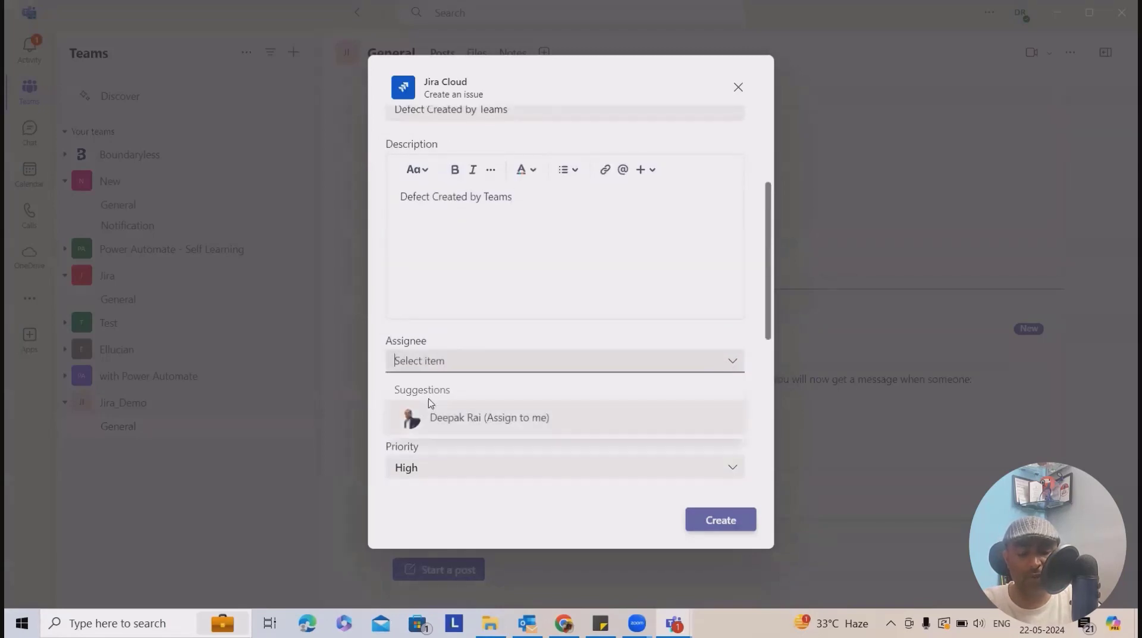
{"action": "left_click", "coordinate": [478, 418]}
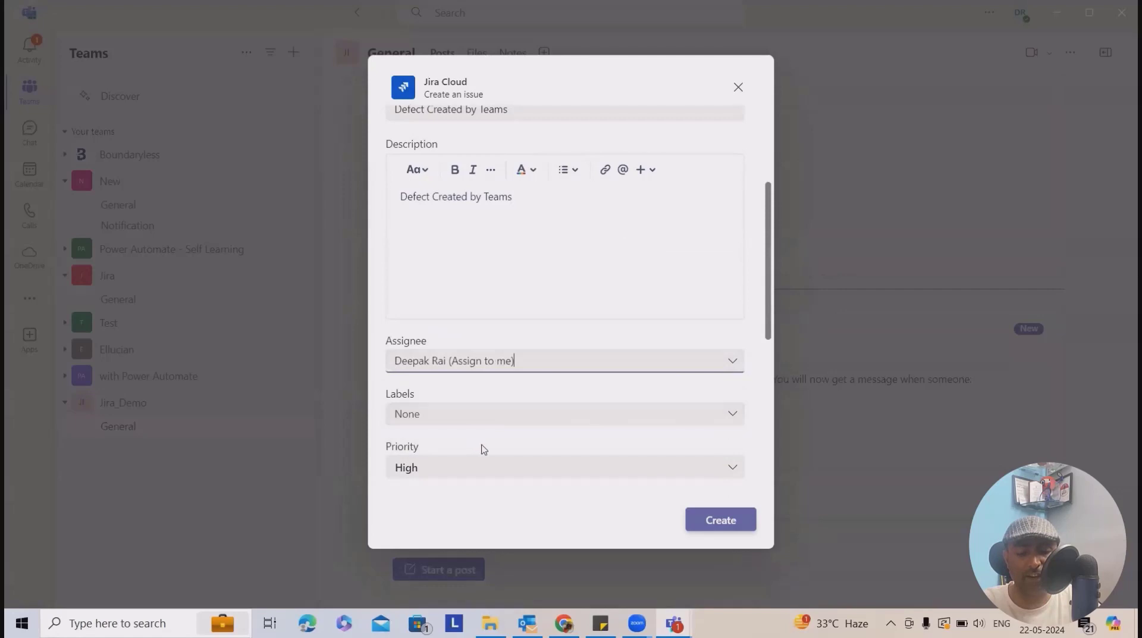
Add the SDK label to the issue and set its priority to Blocker
{"action": "left_click", "coordinate": [593, 413]}
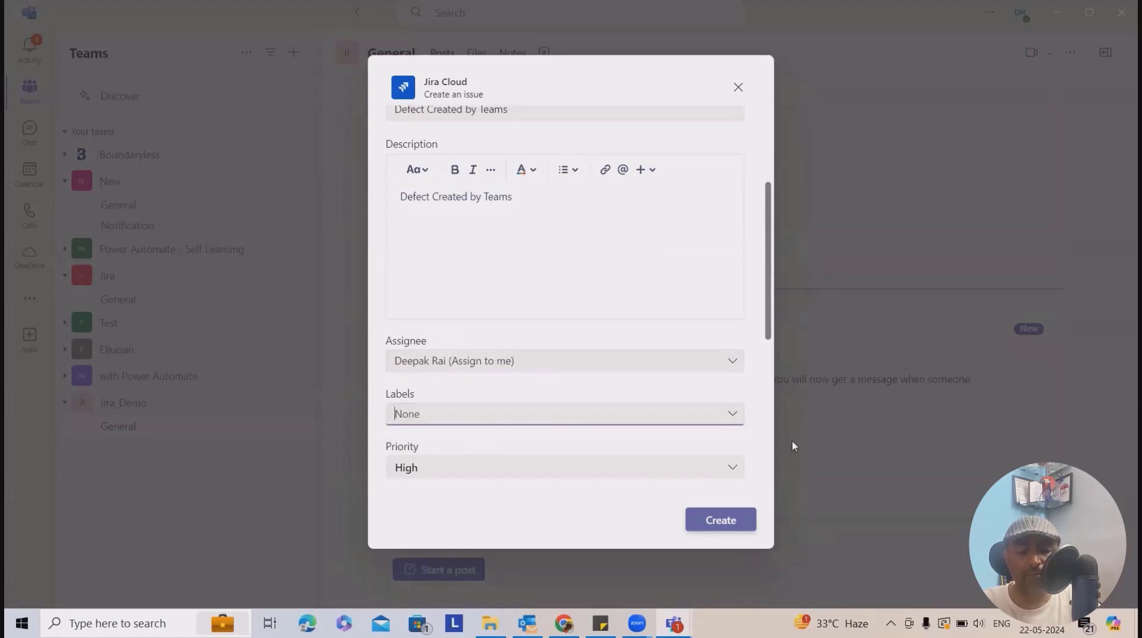
{"action": "left_click", "coordinate": [733, 413]}
{"action": "left_click", "coordinate": [419, 464]}
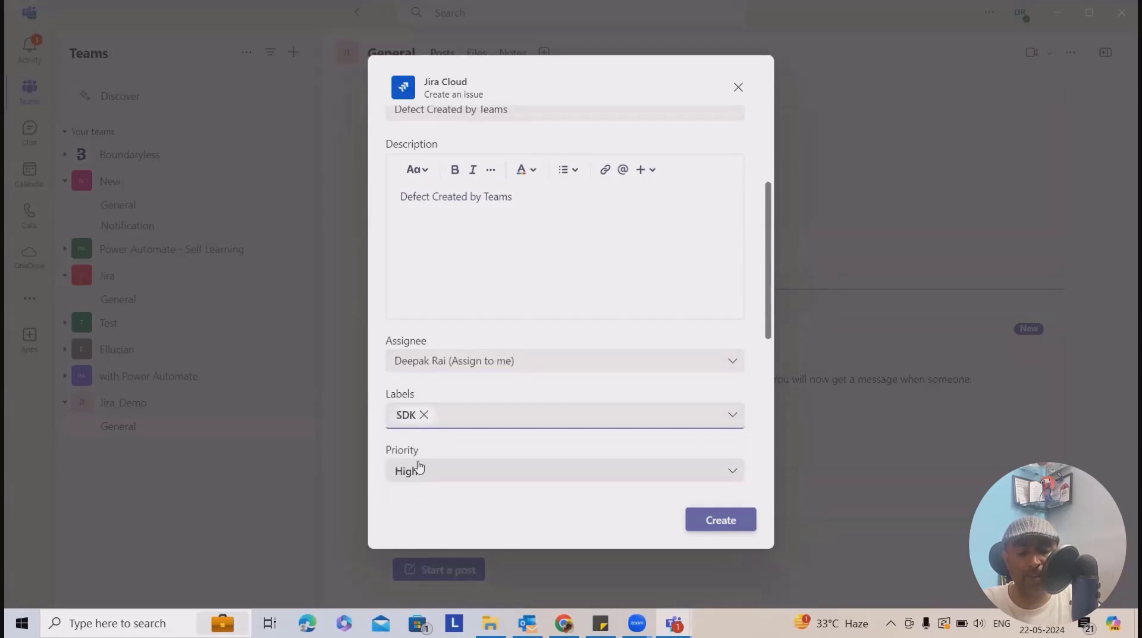
{"action": "scroll", "coordinate": [645, 326], "scroll_direction": "down", "scroll_amount": 2}
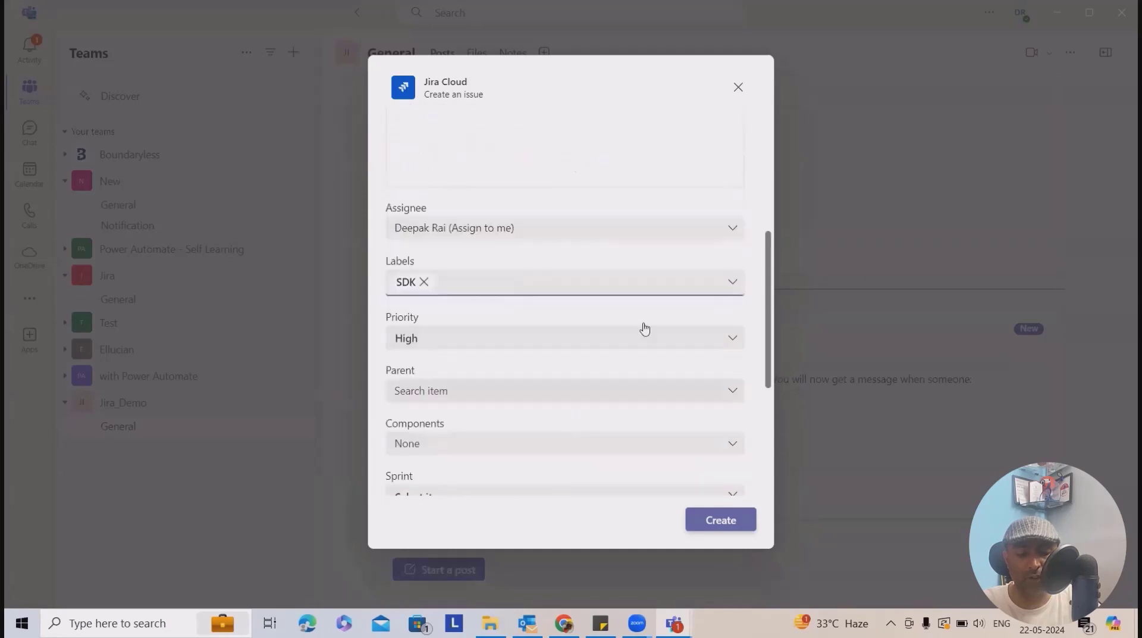
{"action": "left_click", "coordinate": [736, 342]}
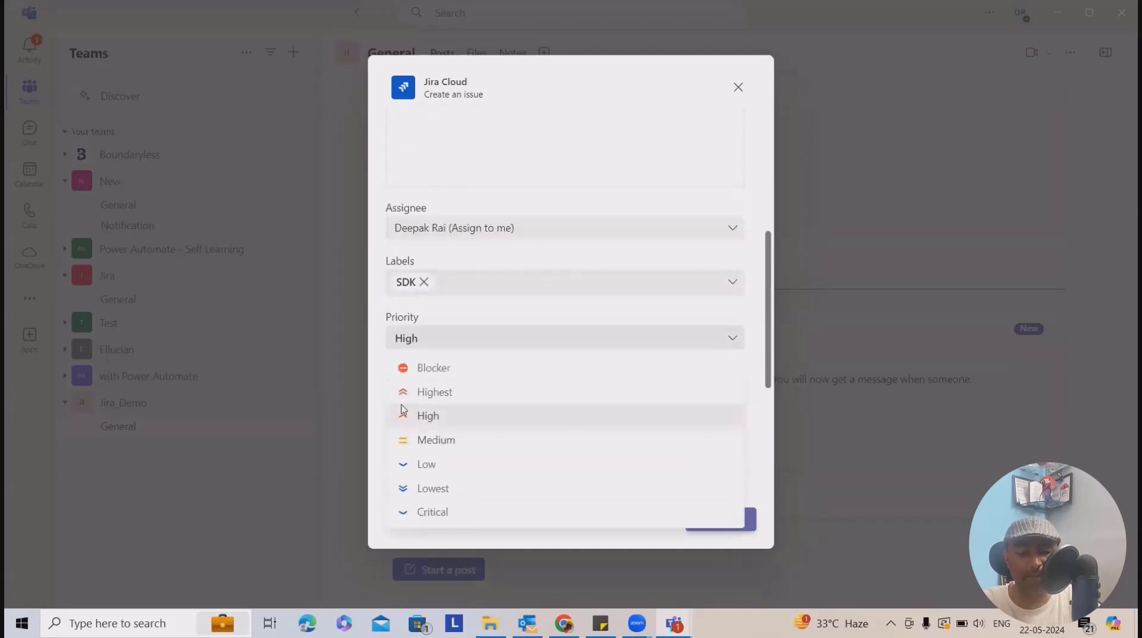
{"action": "left_click", "coordinate": [427, 369]}
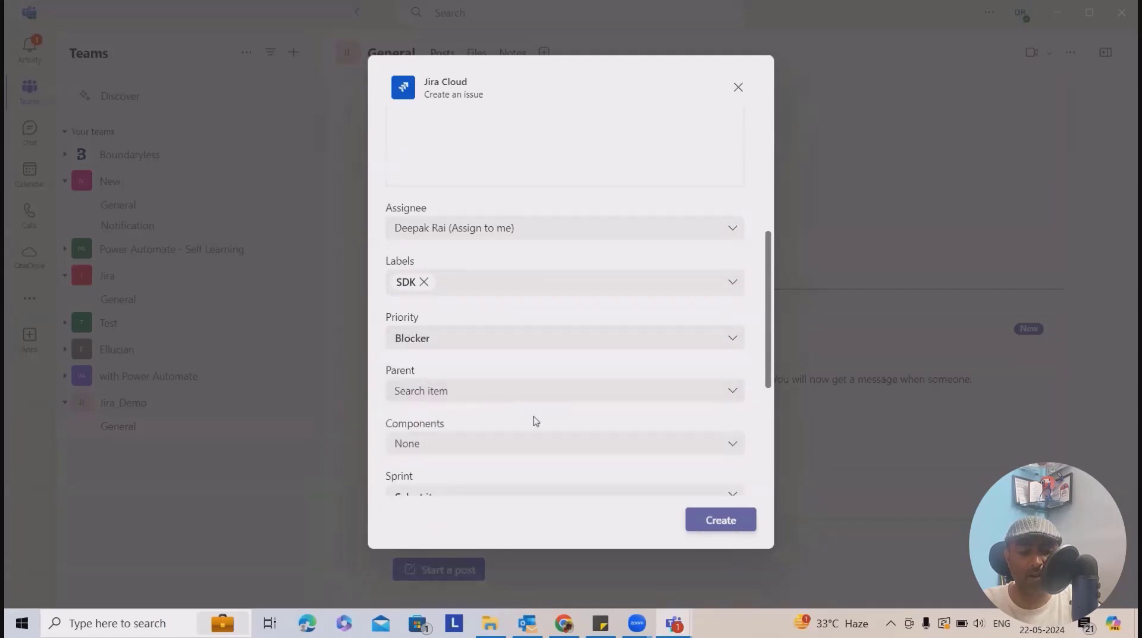
Attach the image "Blue Professional Healthcare Services YouTube Thumbnail (3)" from the Downloads folder to the issue
{"action": "scroll", "coordinate": [479, 385], "scroll_direction": "down", "scroll_amount": 3}
{"action": "scroll", "coordinate": [423, 342], "scroll_direction": "down", "scroll_amount": 4}
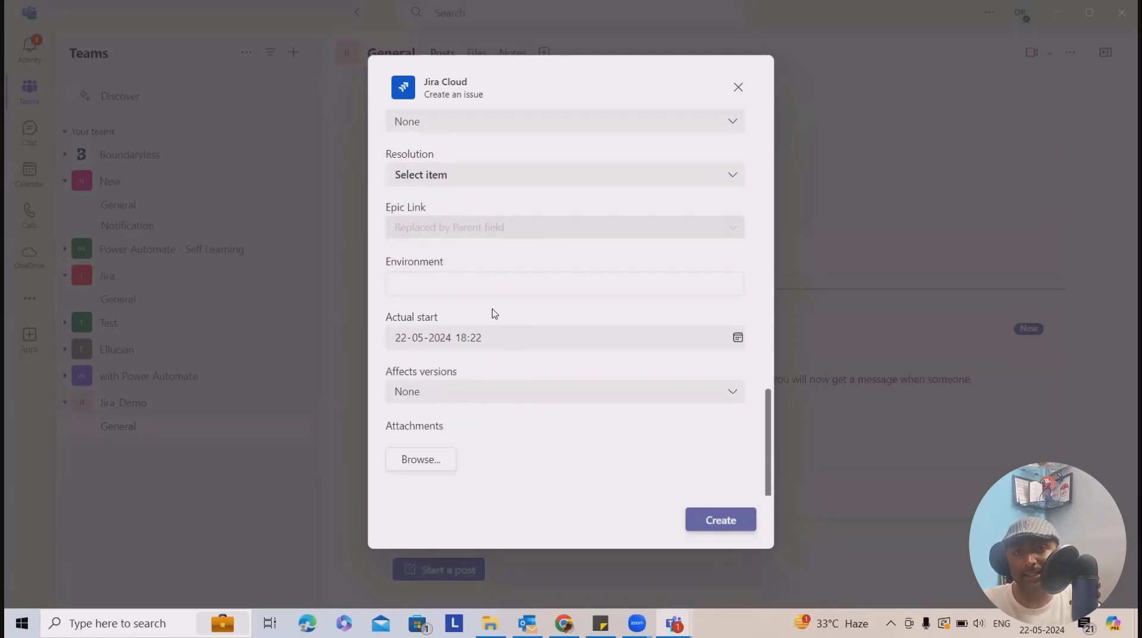
{"action": "left_click", "coordinate": [420, 459]}
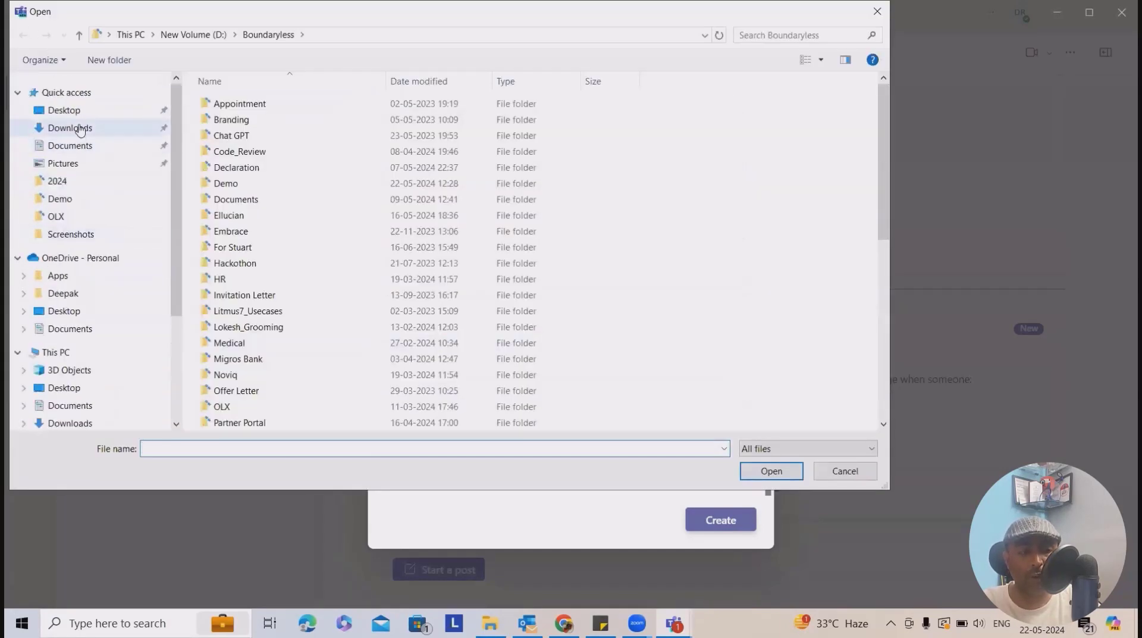
{"action": "left_click", "coordinate": [74, 127]}
{"action": "left_click", "coordinate": [243, 171]}
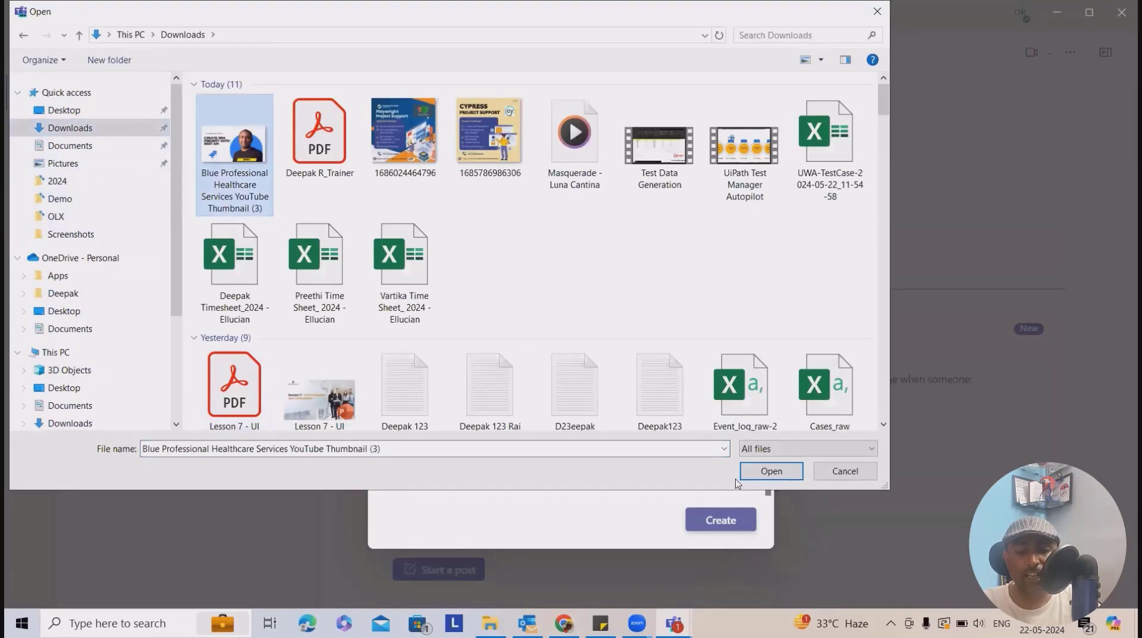
{"action": "left_click", "coordinate": [767, 471]}
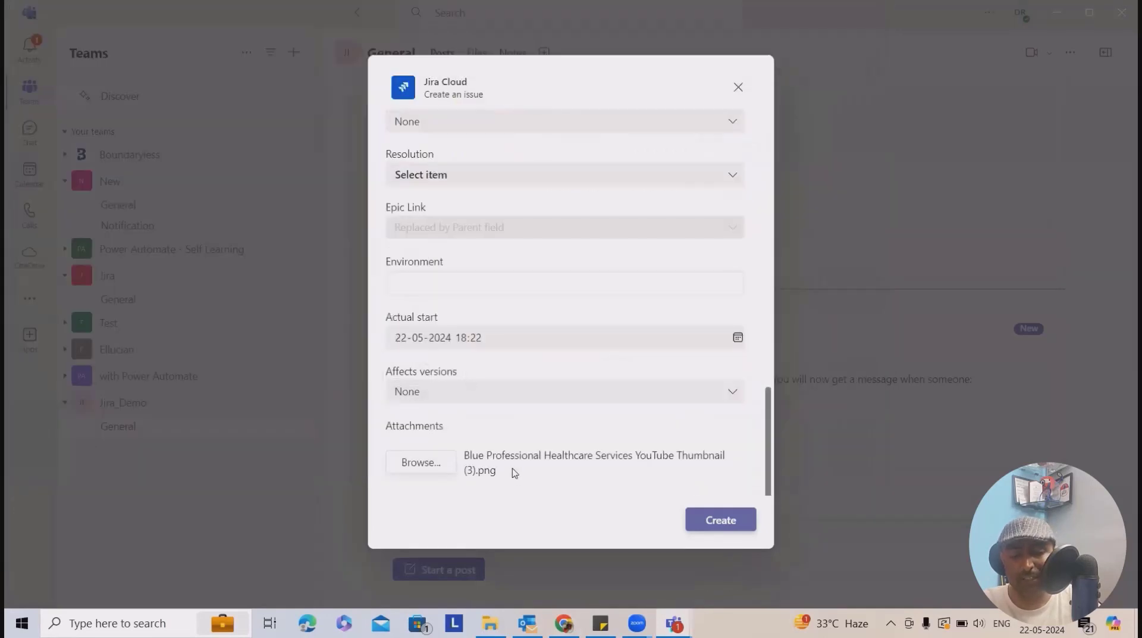
Create the issue, highlight its ticket key in the confirmation and close the dialog
{"action": "scroll", "coordinate": [514, 479], "scroll_direction": "down", "scroll_amount": 1}
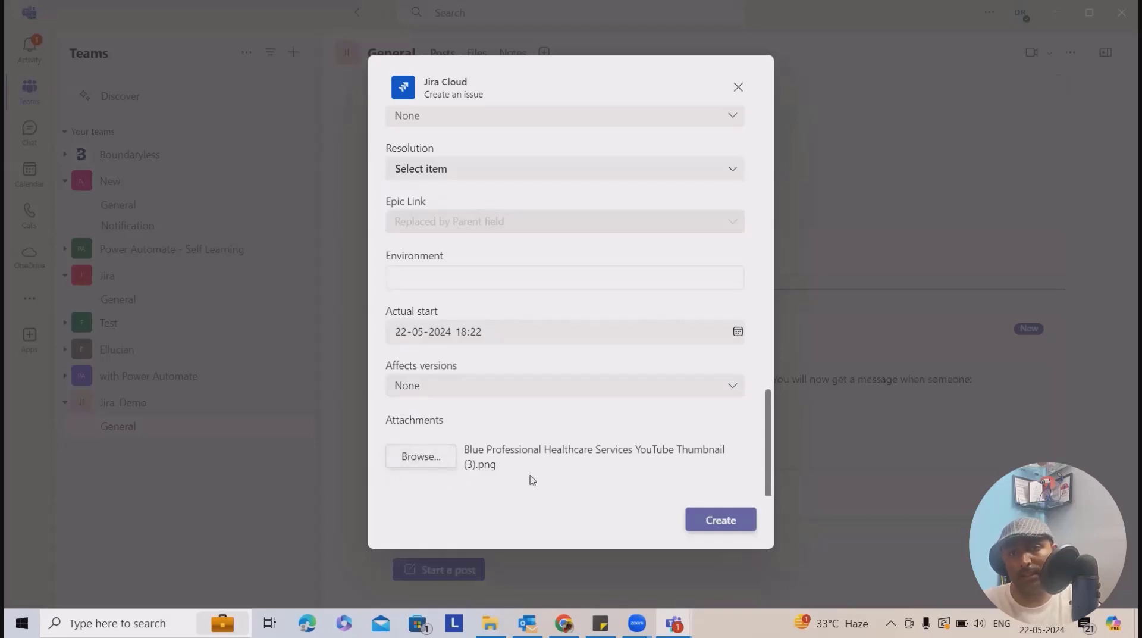
{"action": "left_click", "coordinate": [706, 523]}
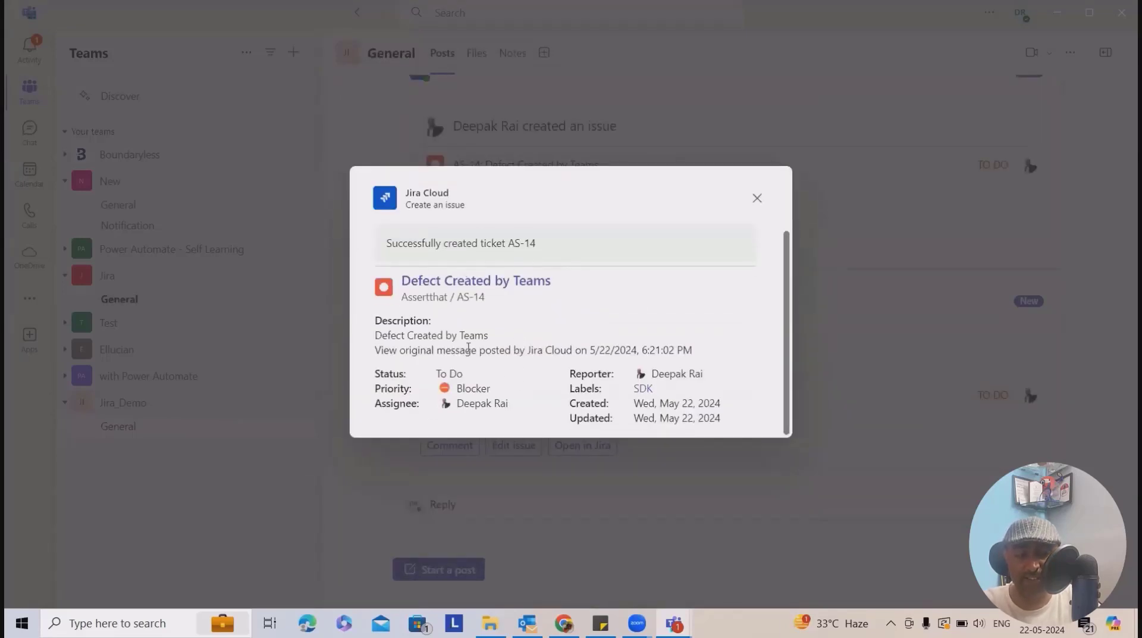
{"action": "left_click_drag", "start_coordinate": [509, 239], "coordinate": [553, 253]}
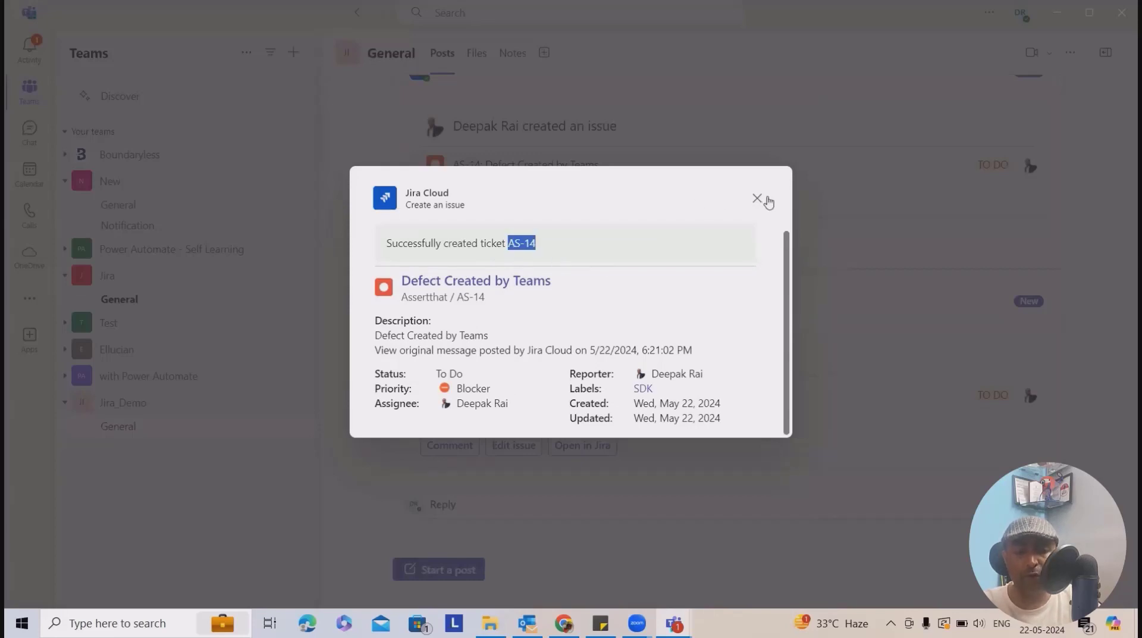
{"action": "left_click", "coordinate": [758, 198]}
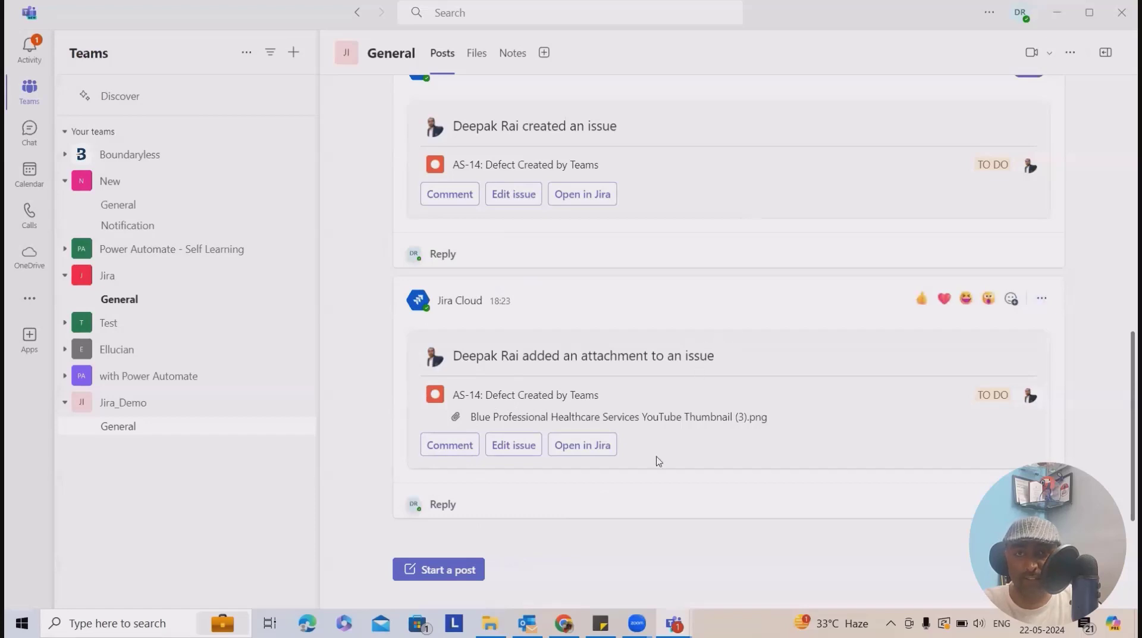
Switch to Jira in the browser, search for AS-14, open the issue and preview its attached image
{"action": "left_click", "coordinate": [583, 445]}
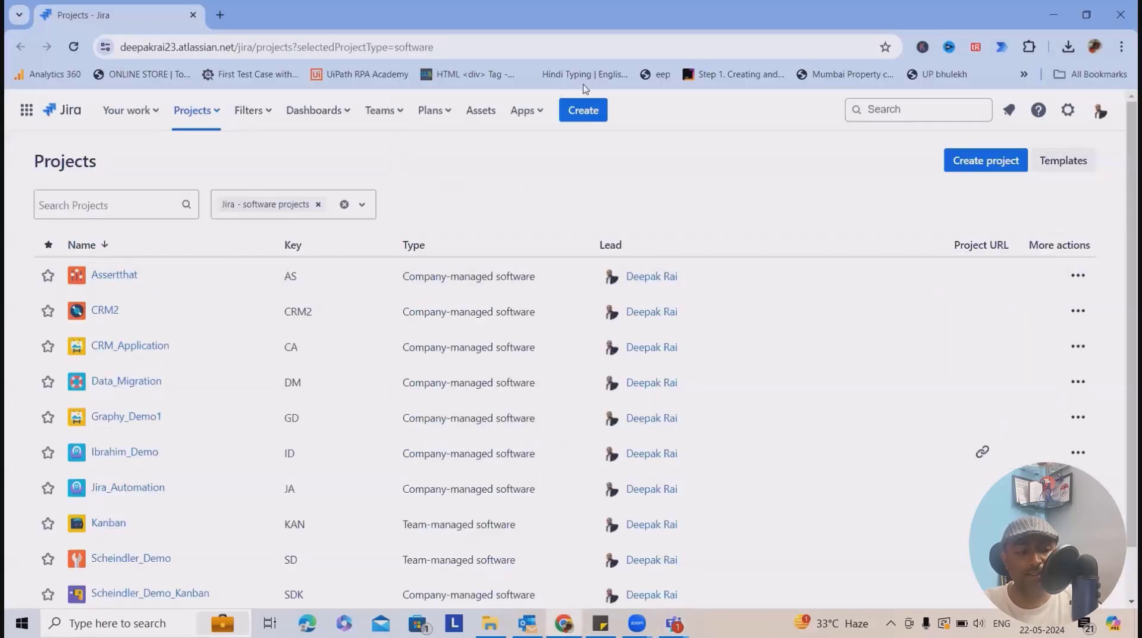
{"action": "left_click", "coordinate": [886, 116]}
{"action": "type", "text": "AS-14"}
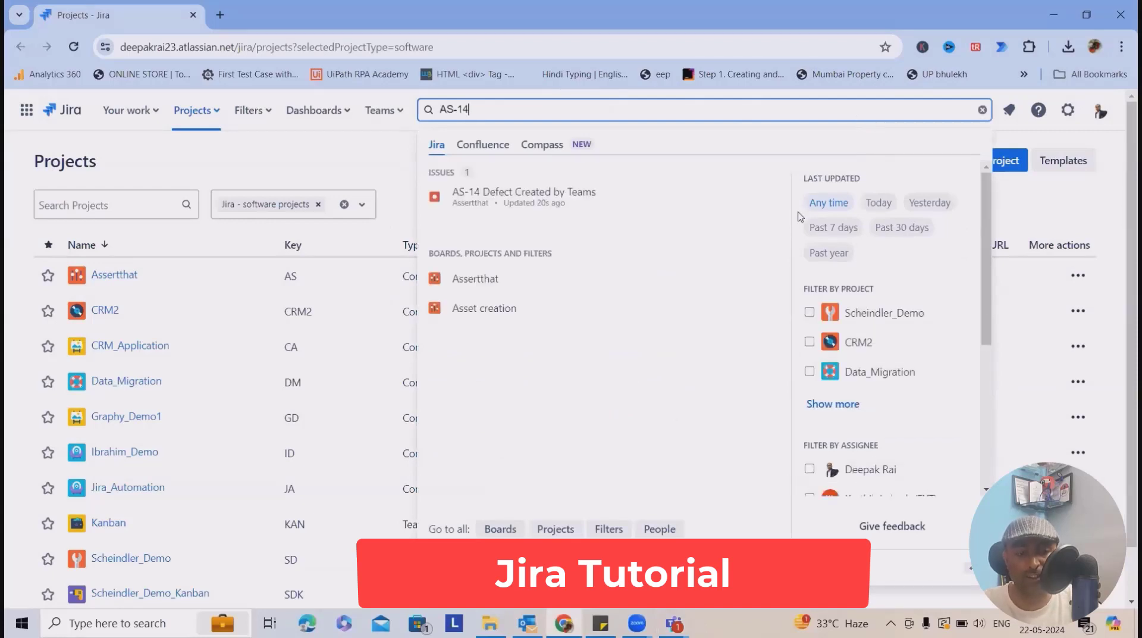
{"action": "left_click", "coordinate": [523, 193]}
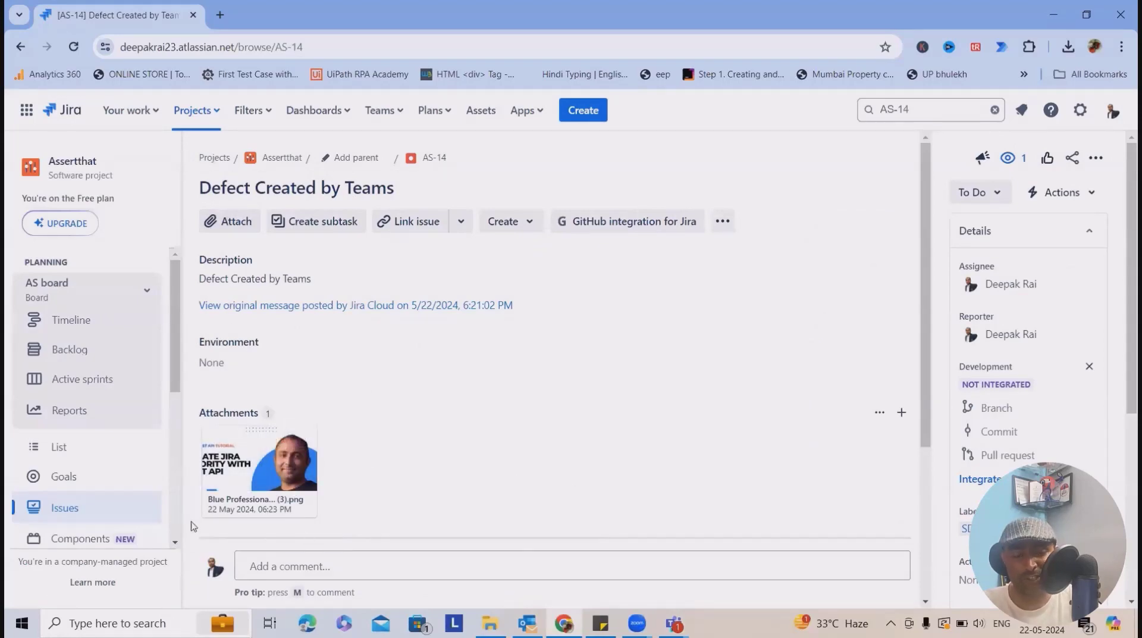
{"action": "left_click", "coordinate": [231, 479]}
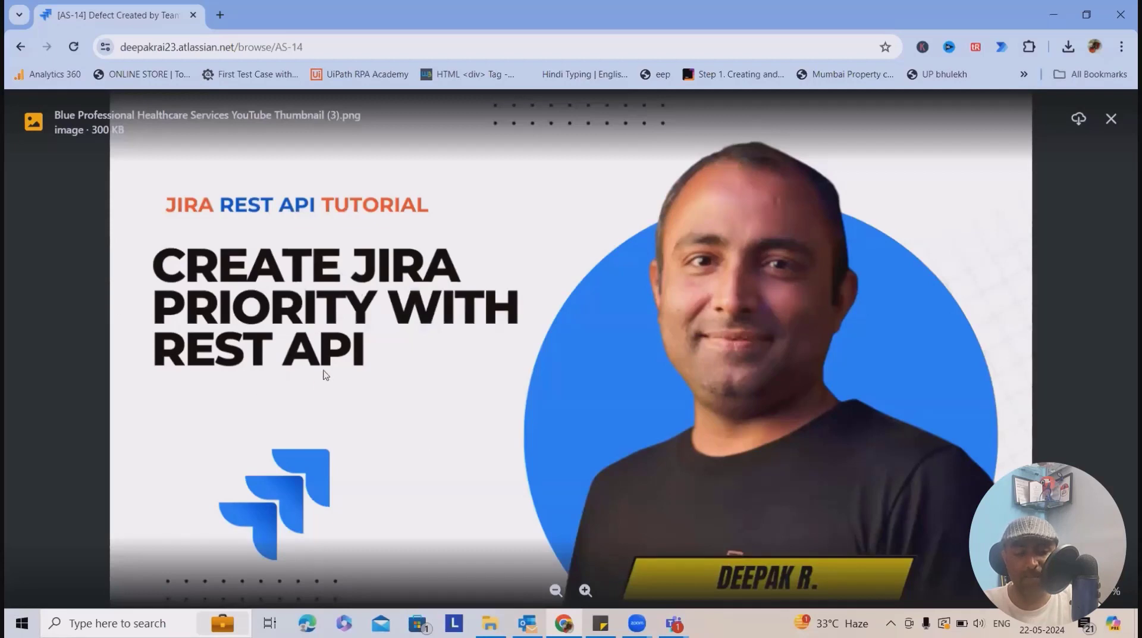
{"action": "left_click", "coordinate": [1111, 119]}
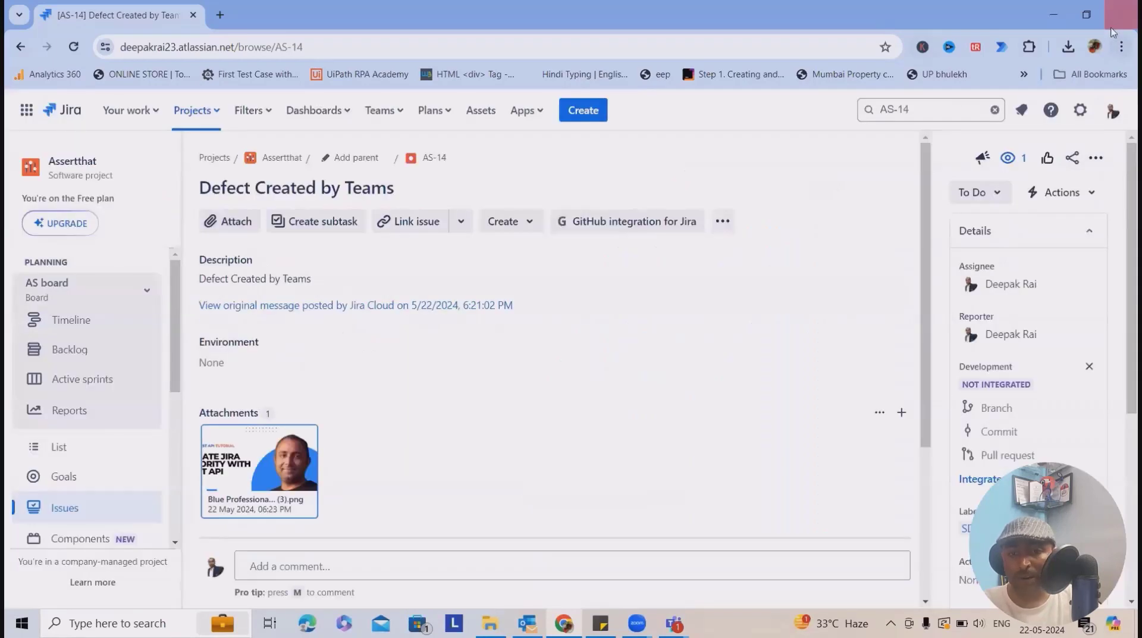
Restore down the browser window, open YouTube in a new tab and search for raigurukul
{"action": "left_click", "coordinate": [1087, 16]}
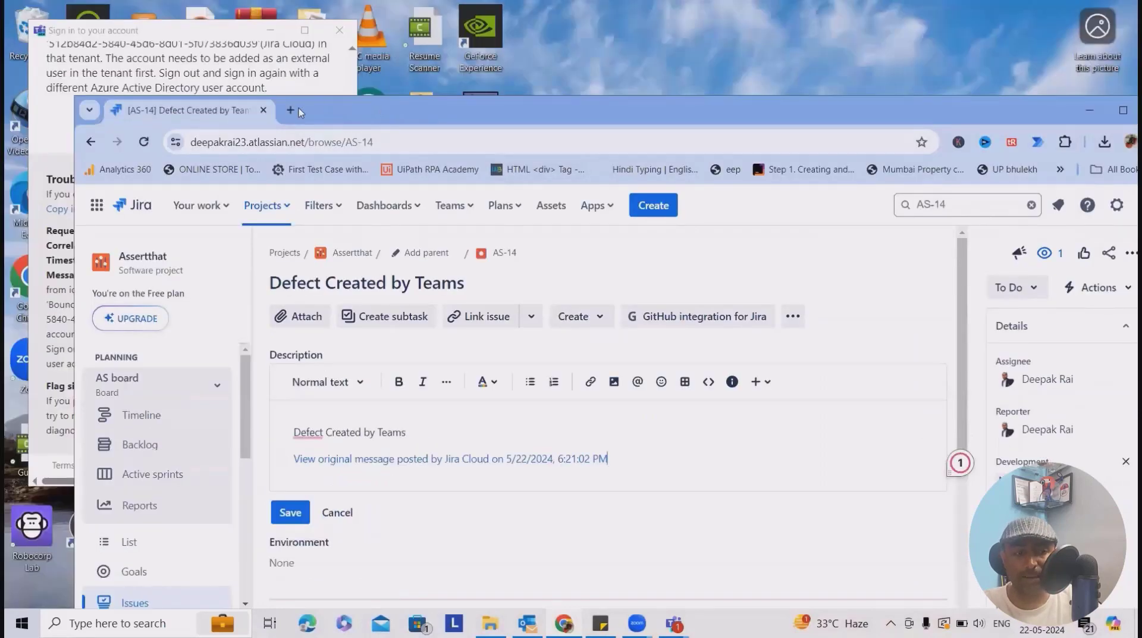
{"action": "left_click", "coordinate": [291, 110]}
{"action": "left_click", "coordinate": [488, 378]}
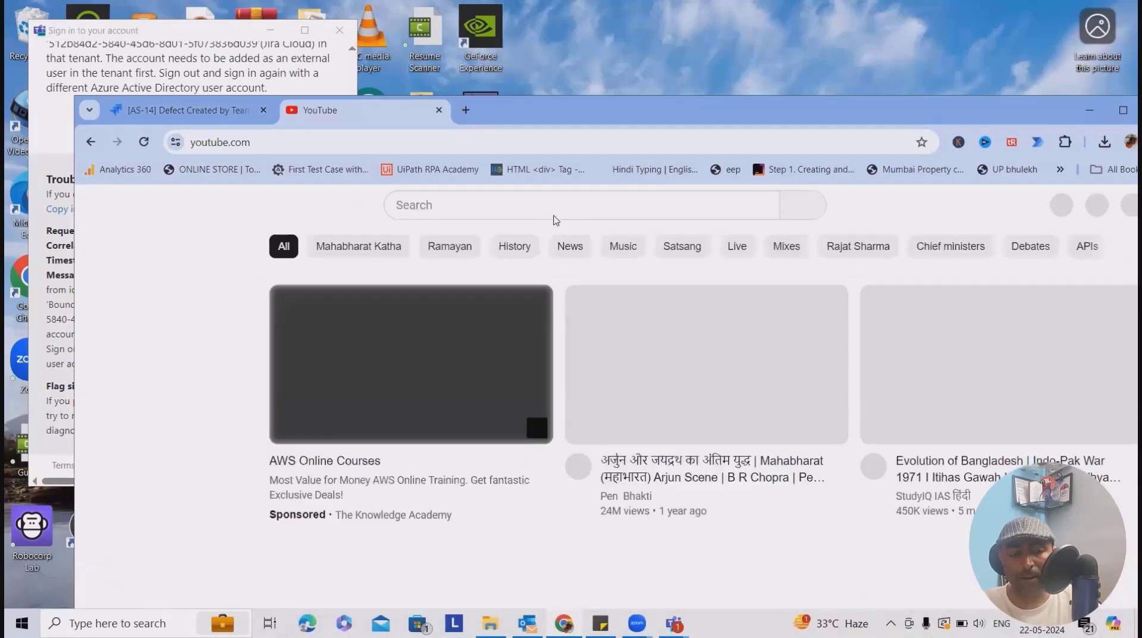
{"action": "left_click", "coordinate": [578, 205]}
{"action": "type", "text": "ra"}
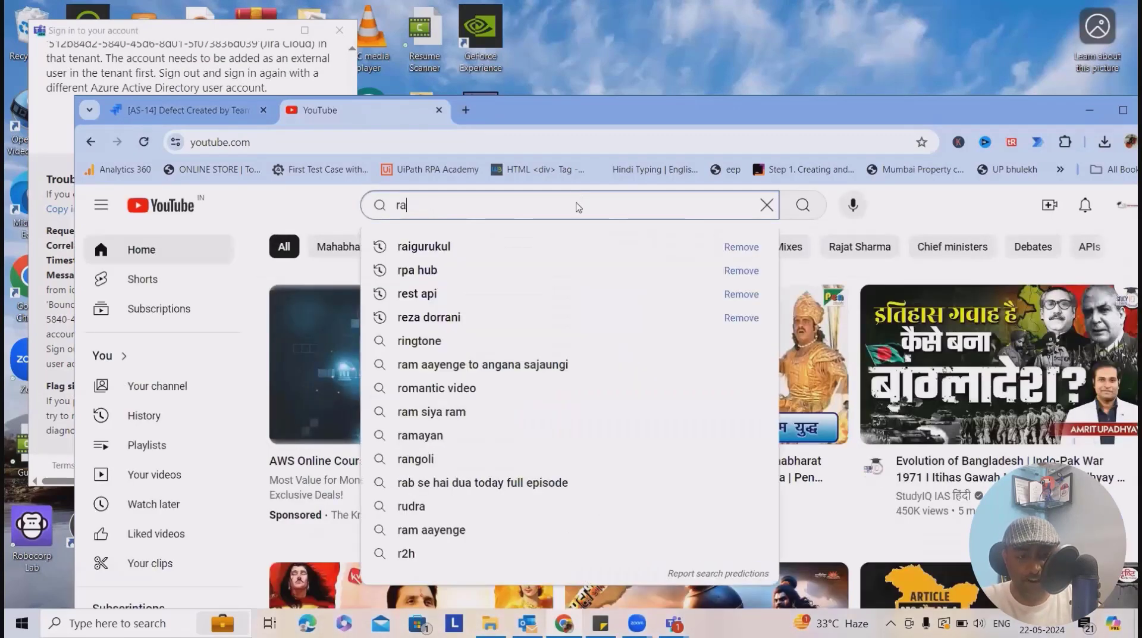
{"action": "type", "text": "i"}
{"action": "left_click", "coordinate": [473, 229]}
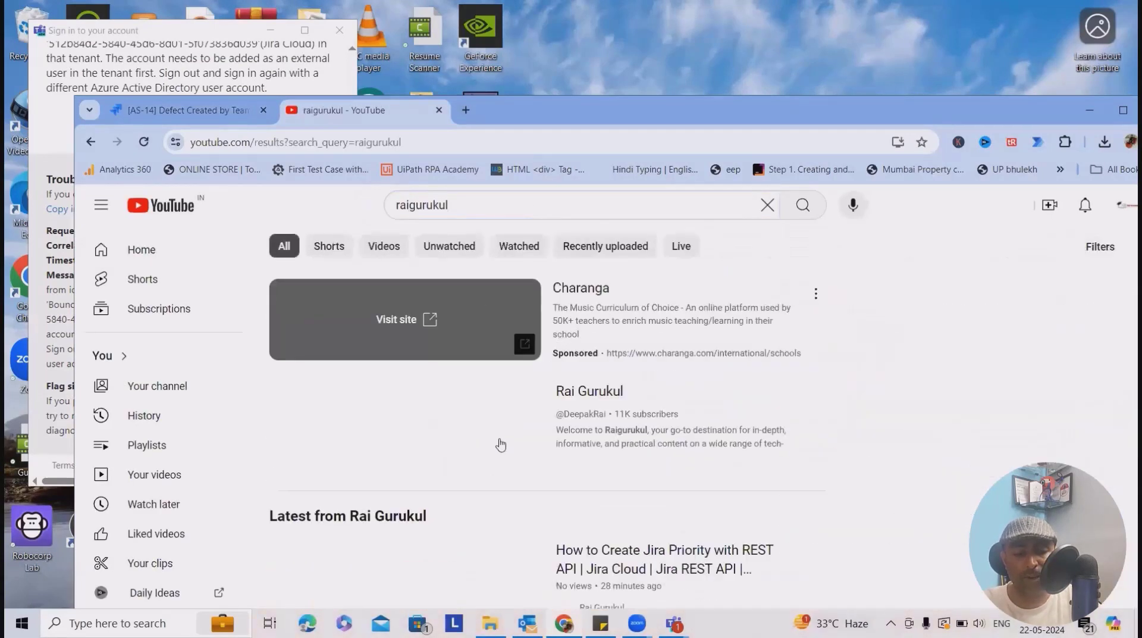
Open the Rai Gurukul channel from the search results and look through its videos and created playlists
{"action": "scroll", "coordinate": [545, 424], "scroll_direction": "down", "scroll_amount": 3}
{"action": "left_click", "coordinate": [592, 235]}
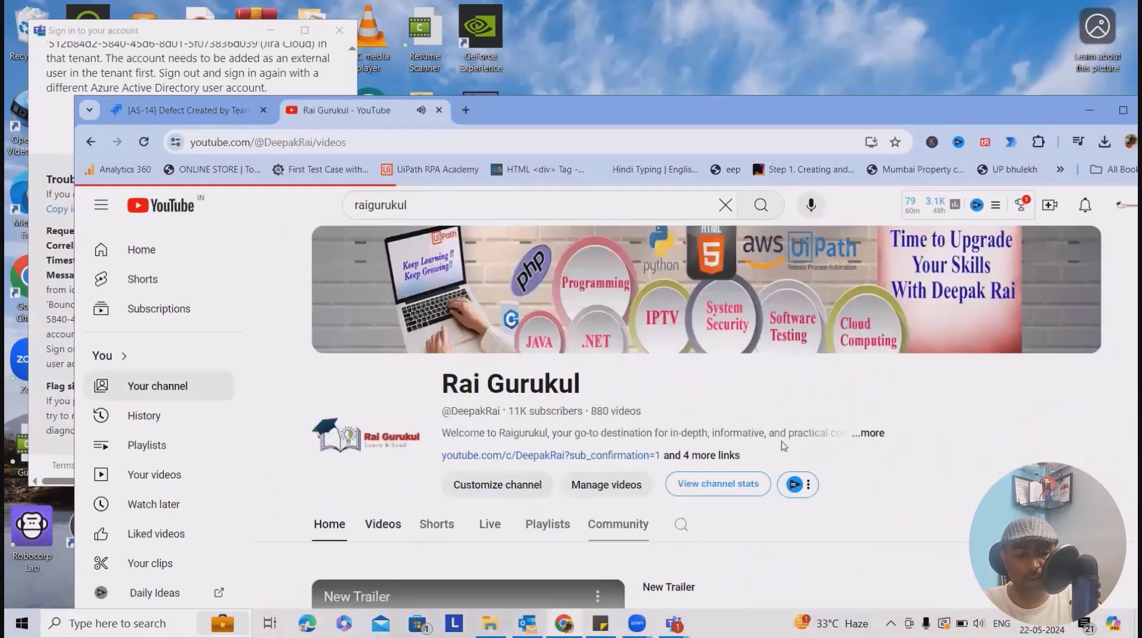
{"action": "scroll", "coordinate": [737, 388], "scroll_direction": "down", "scroll_amount": 4}
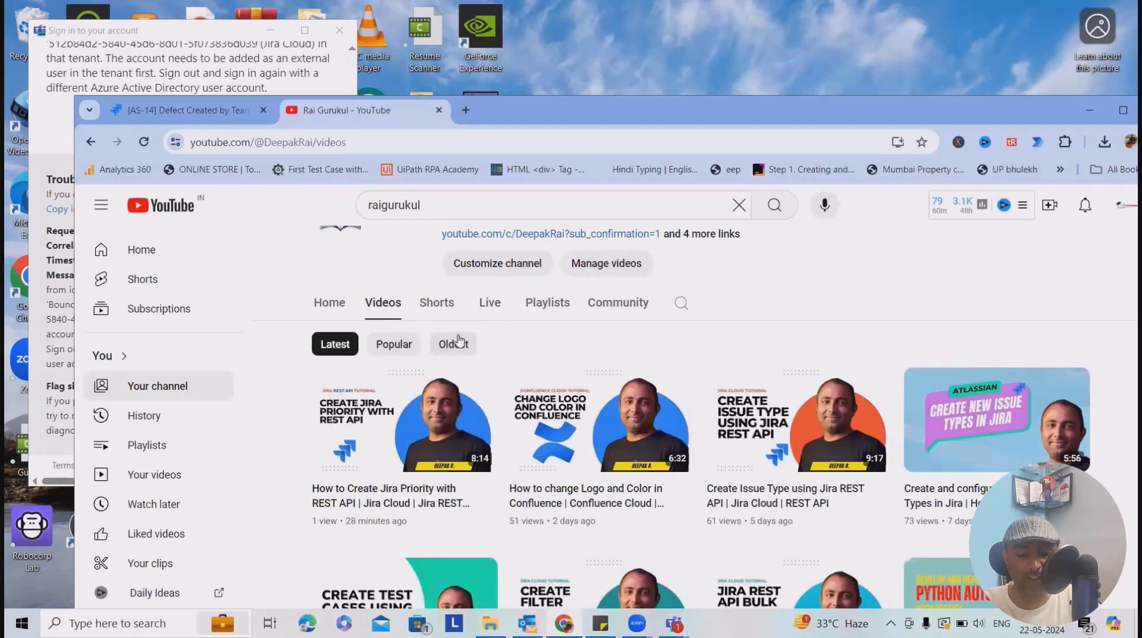
{"action": "left_click", "coordinate": [546, 302]}
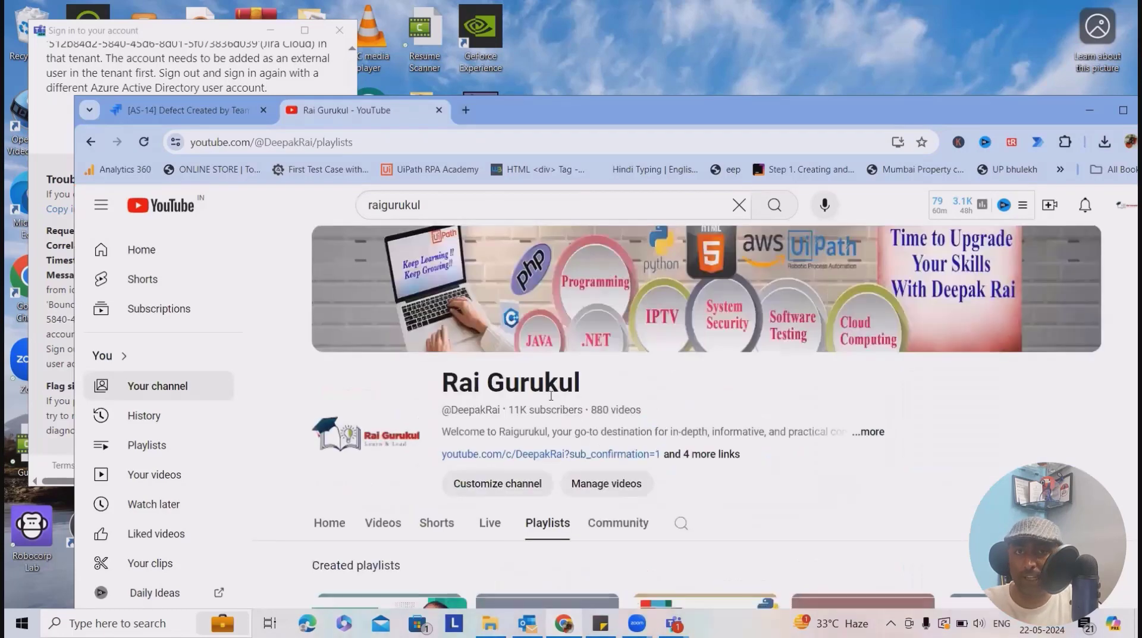
{"action": "scroll", "coordinate": [556, 417], "scroll_direction": "down", "scroll_amount": 9}
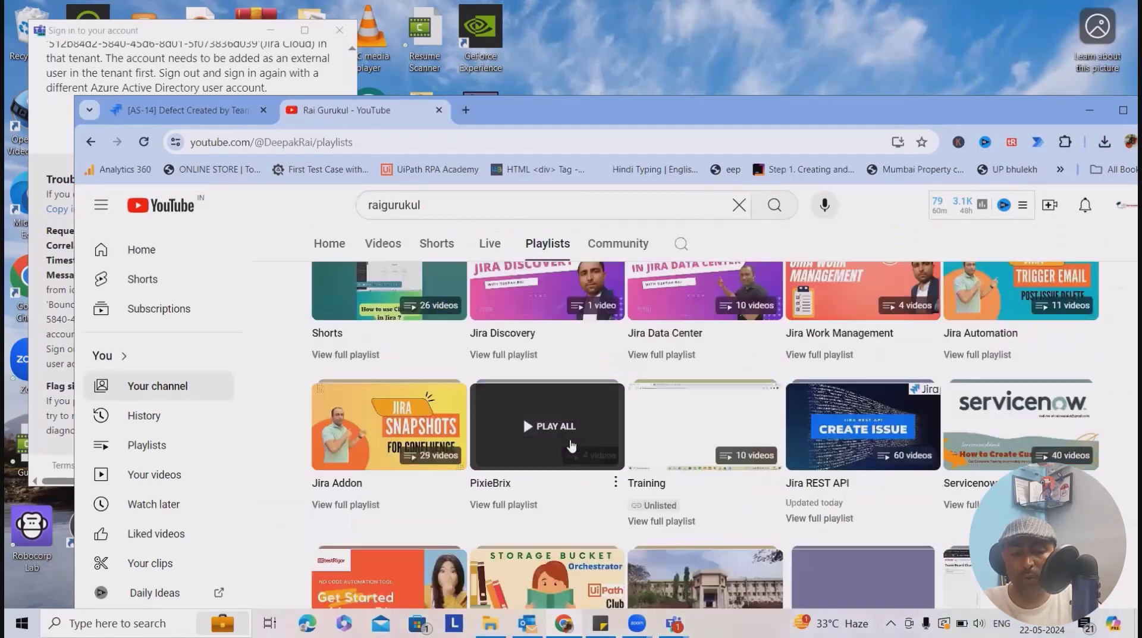
{"action": "scroll", "coordinate": [574, 439], "scroll_direction": "up", "scroll_amount": 8}
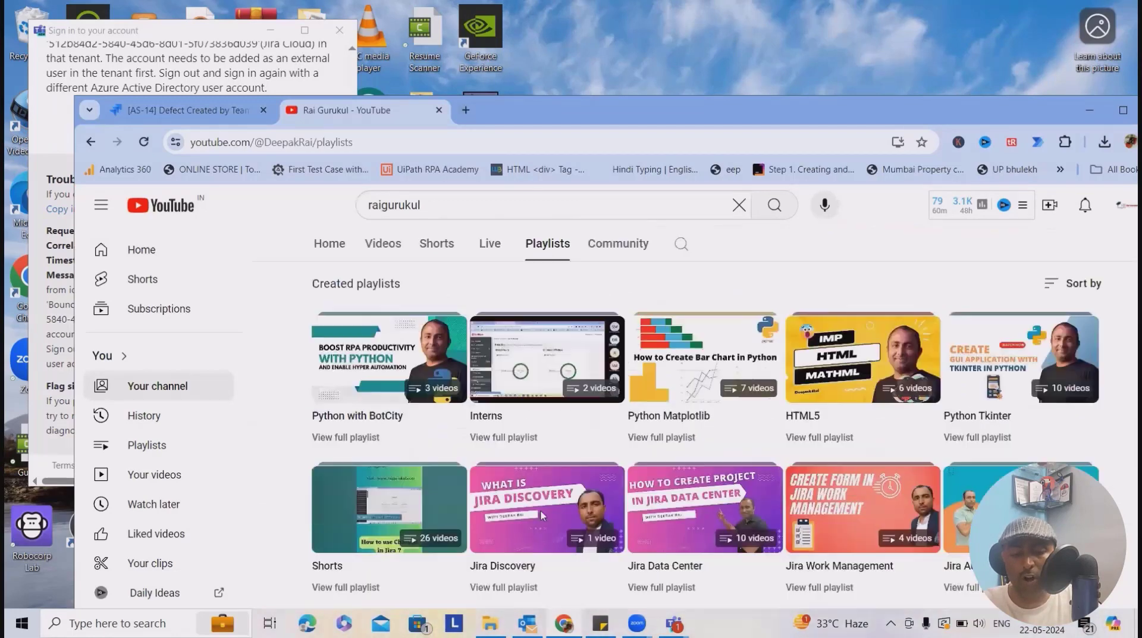
{"action": "scroll", "coordinate": [556, 515], "scroll_direction": "down", "scroll_amount": 7}
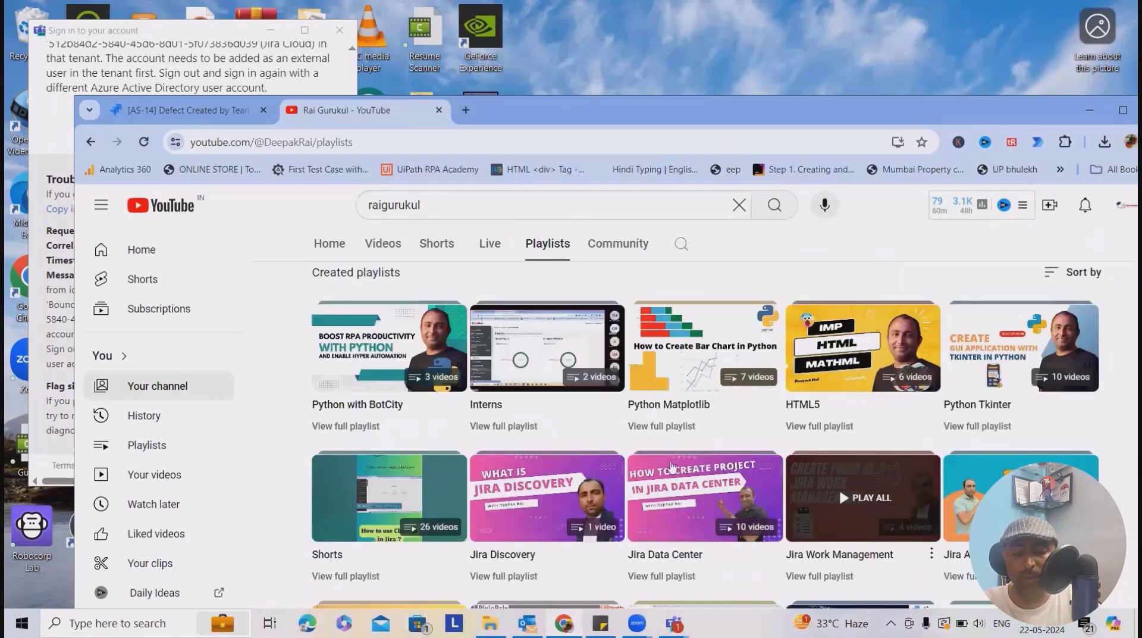
{"action": "scroll", "coordinate": [849, 473], "scroll_direction": "down", "scroll_amount": 3}
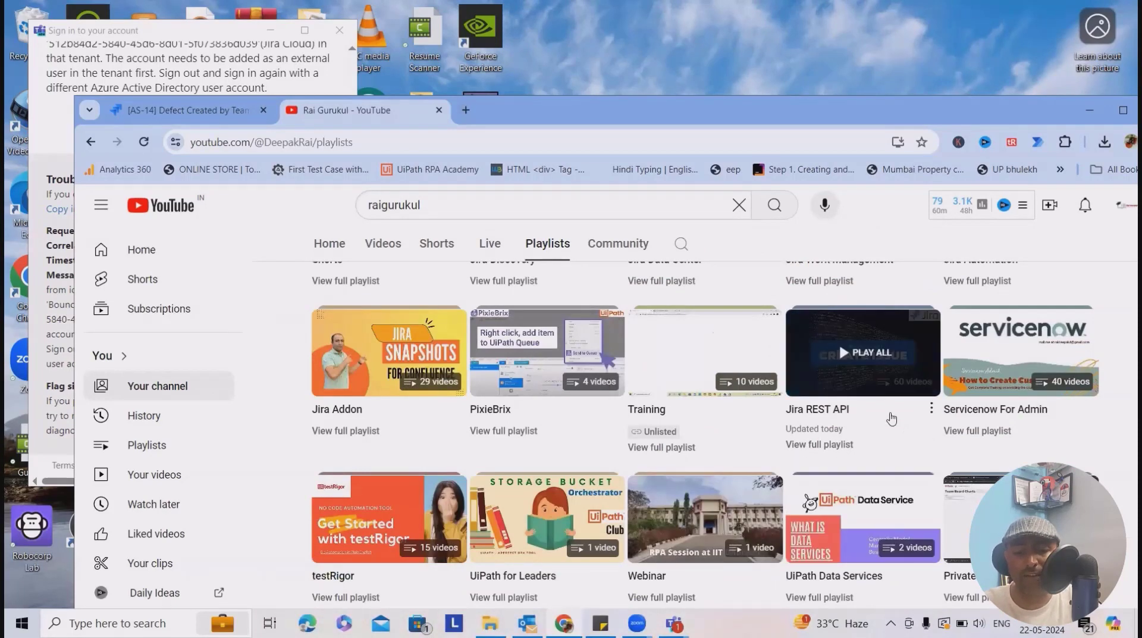
{"action": "scroll", "coordinate": [902, 426], "scroll_direction": "up", "scroll_amount": 6}
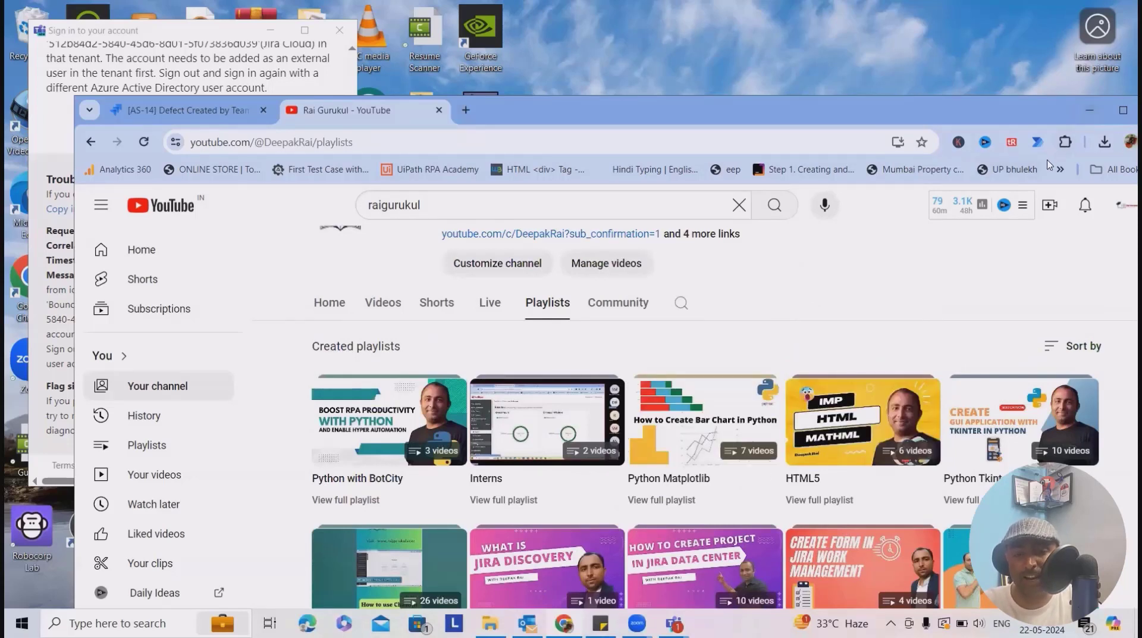
Maximize the browser window, return to the channel's home page and browse its list of latest videos
{"action": "left_click", "coordinate": [1121, 112]}
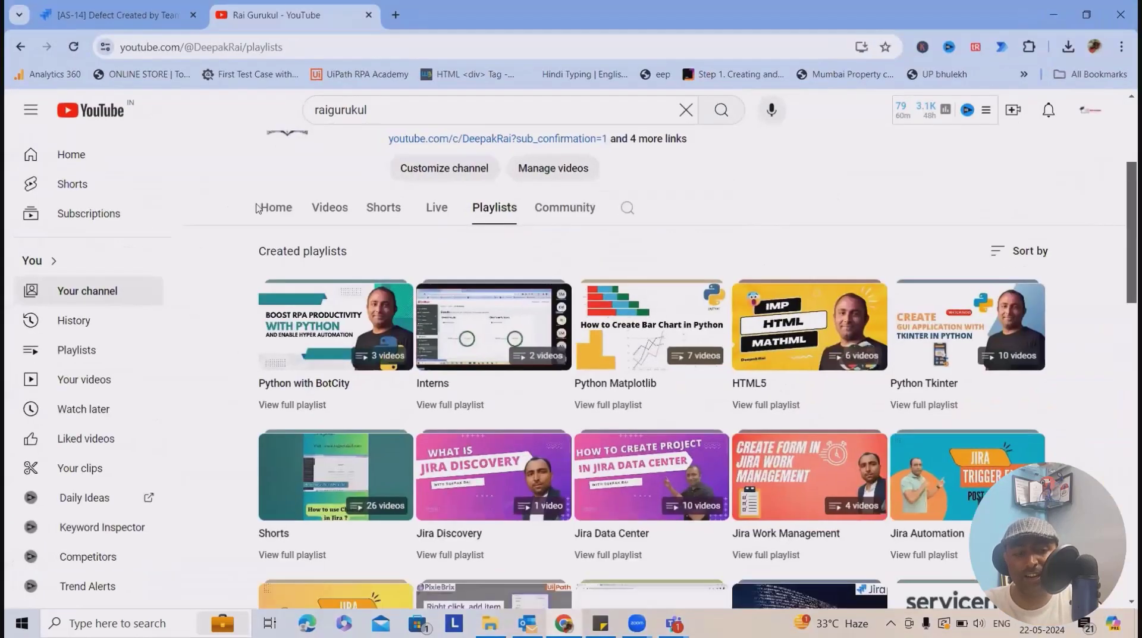
{"action": "left_click", "coordinate": [269, 207]}
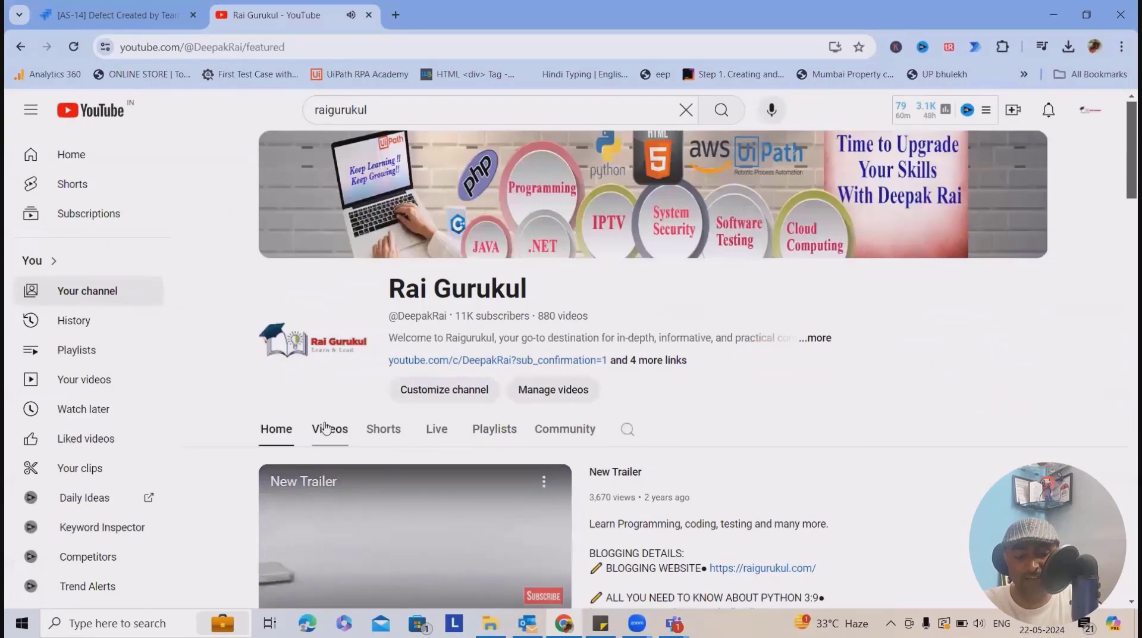
{"action": "left_click", "coordinate": [329, 429]}
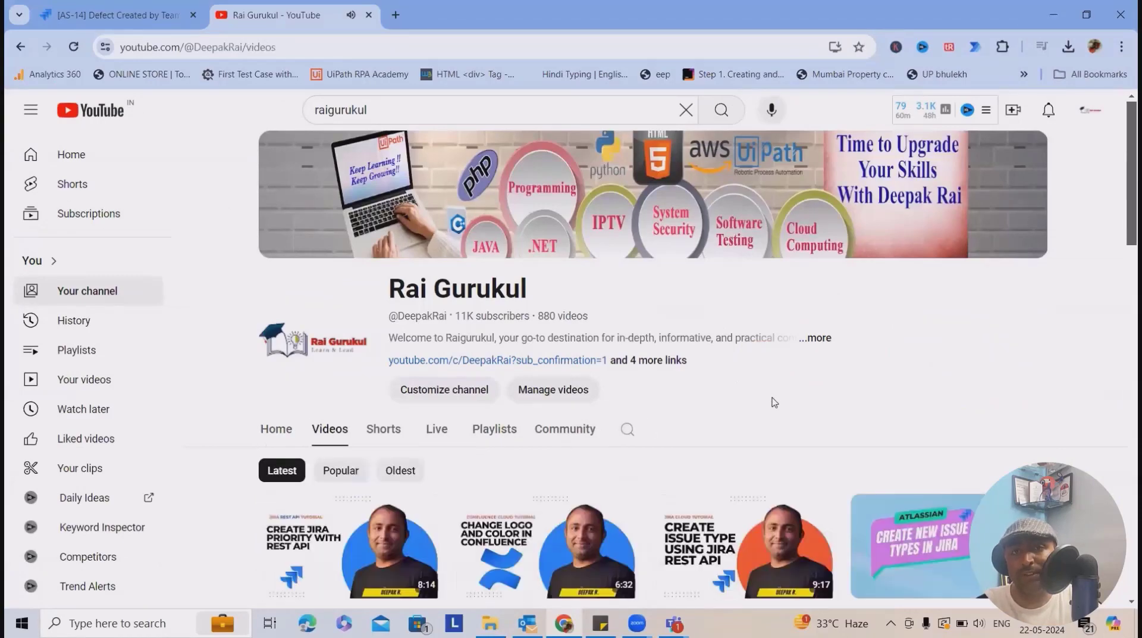
{"action": "scroll", "coordinate": [830, 518], "scroll_direction": "down", "scroll_amount": 6}
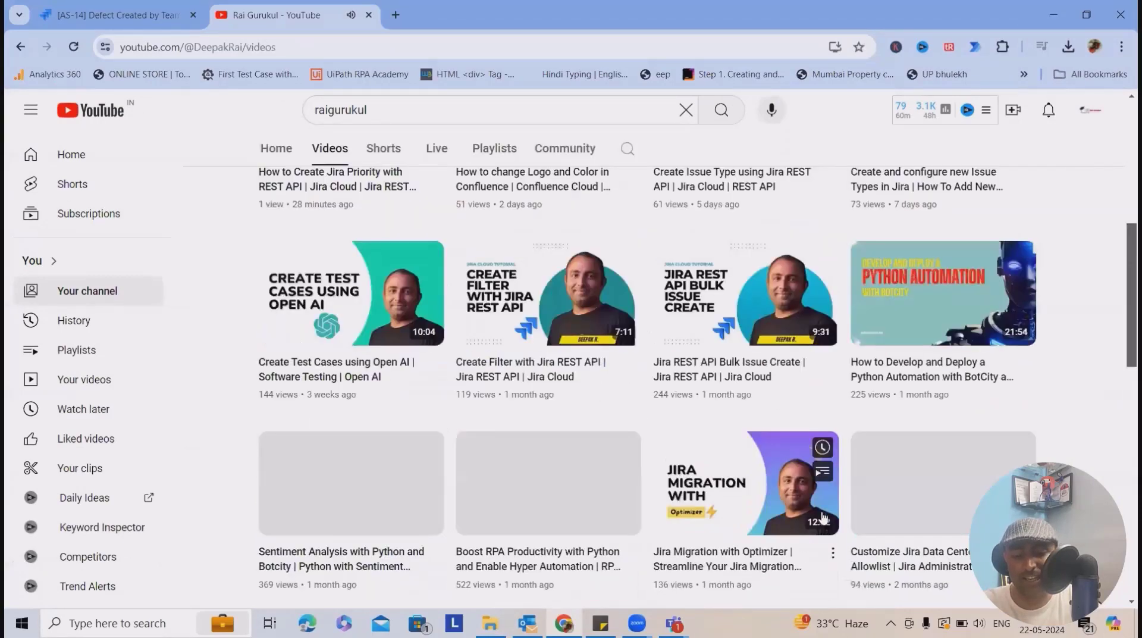
{"action": "scroll", "coordinate": [824, 517], "scroll_direction": "down", "scroll_amount": 6}
{"action": "scroll", "coordinate": [825, 515], "scroll_direction": "down", "scroll_amount": 5}
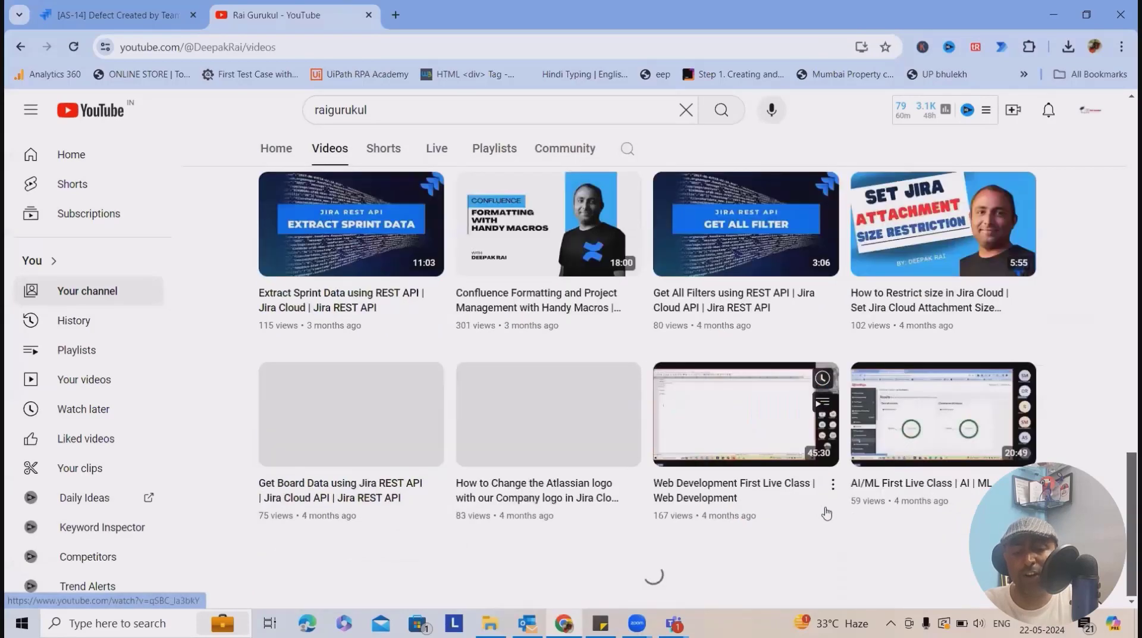
{"action": "scroll", "coordinate": [827, 512], "scroll_direction": "up", "scroll_amount": 6}
{"action": "scroll", "coordinate": [813, 487], "scroll_direction": "up", "scroll_amount": 5}
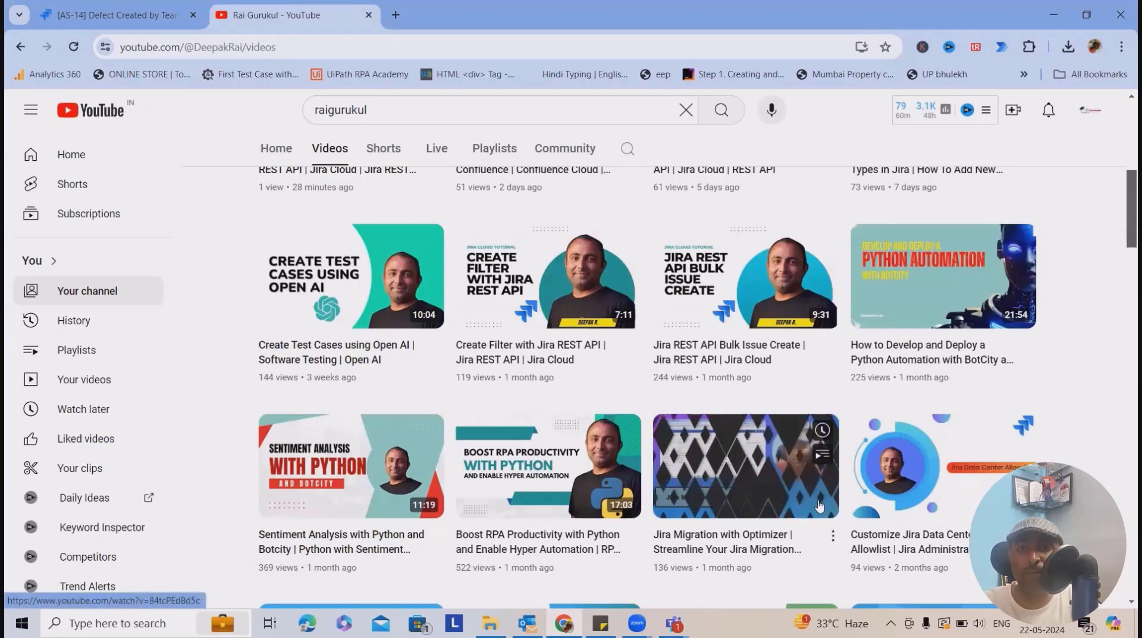
{"action": "scroll", "coordinate": [432, 203], "scroll_direction": "up", "scroll_amount": 1}
{"action": "scroll", "coordinate": [431, 203], "scroll_direction": "up", "scroll_amount": 6}
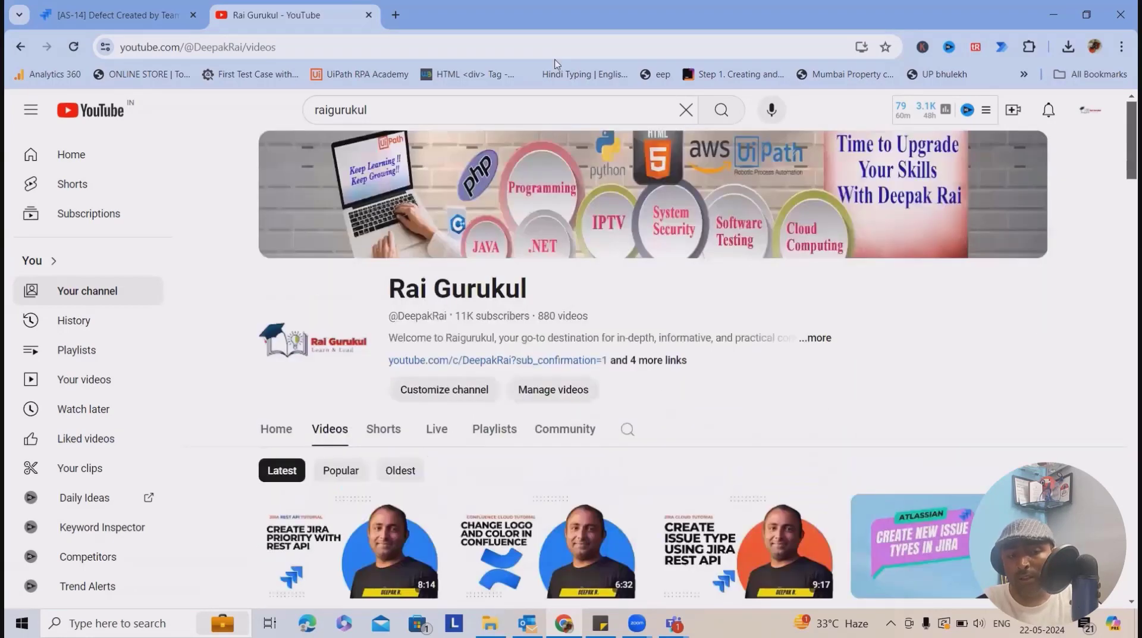
Return to issue AS-14 in Jira and save the comment "This is a comment from Jira" on it
{"action": "left_click", "coordinate": [119, 15]}
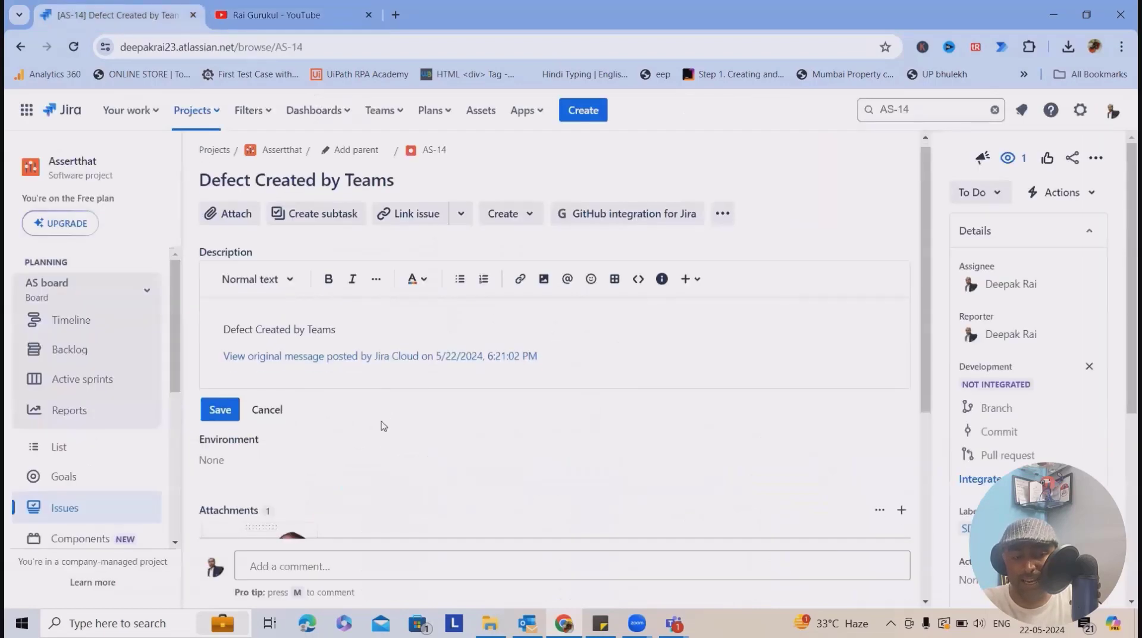
{"action": "scroll", "coordinate": [383, 426], "scroll_direction": "down", "scroll_amount": 5}
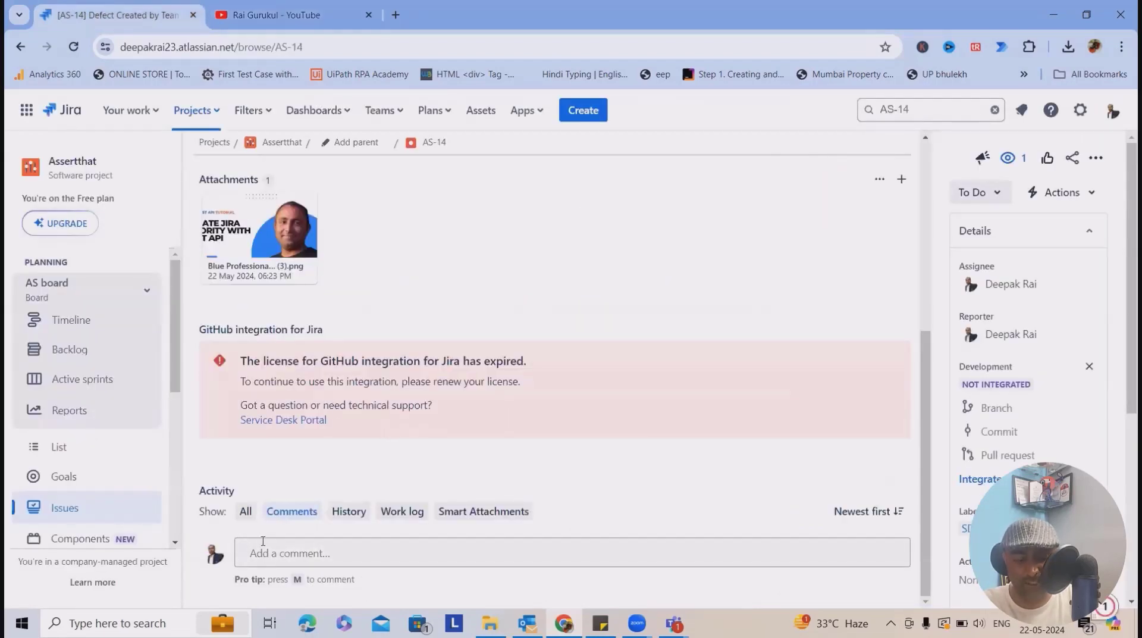
{"action": "left_click", "coordinate": [296, 548]}
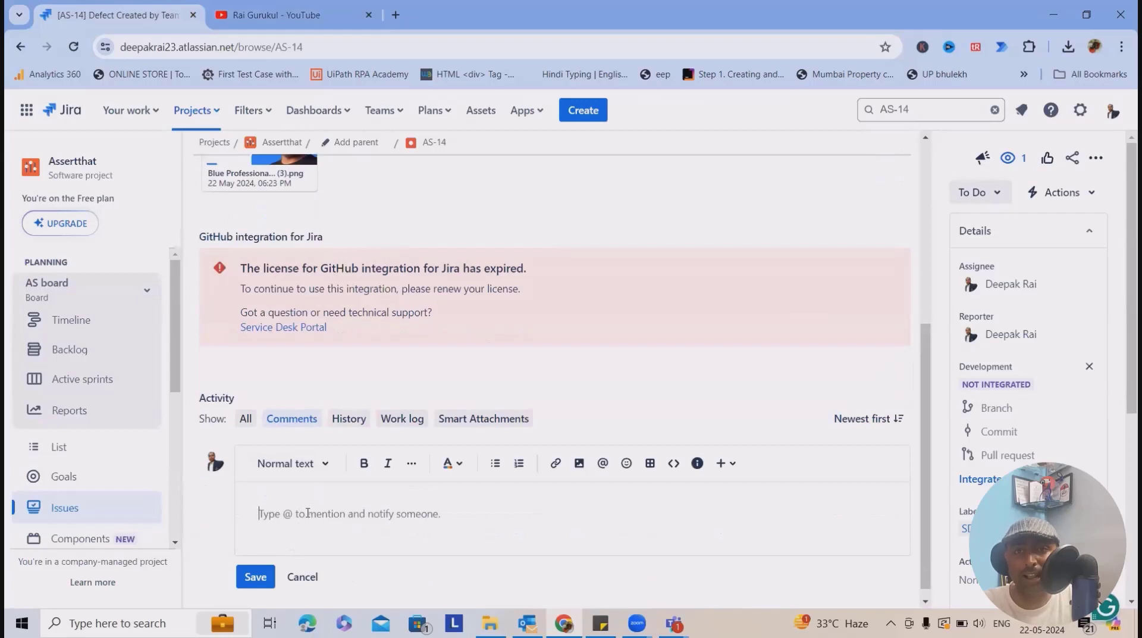
{"action": "type", "text": "T"}
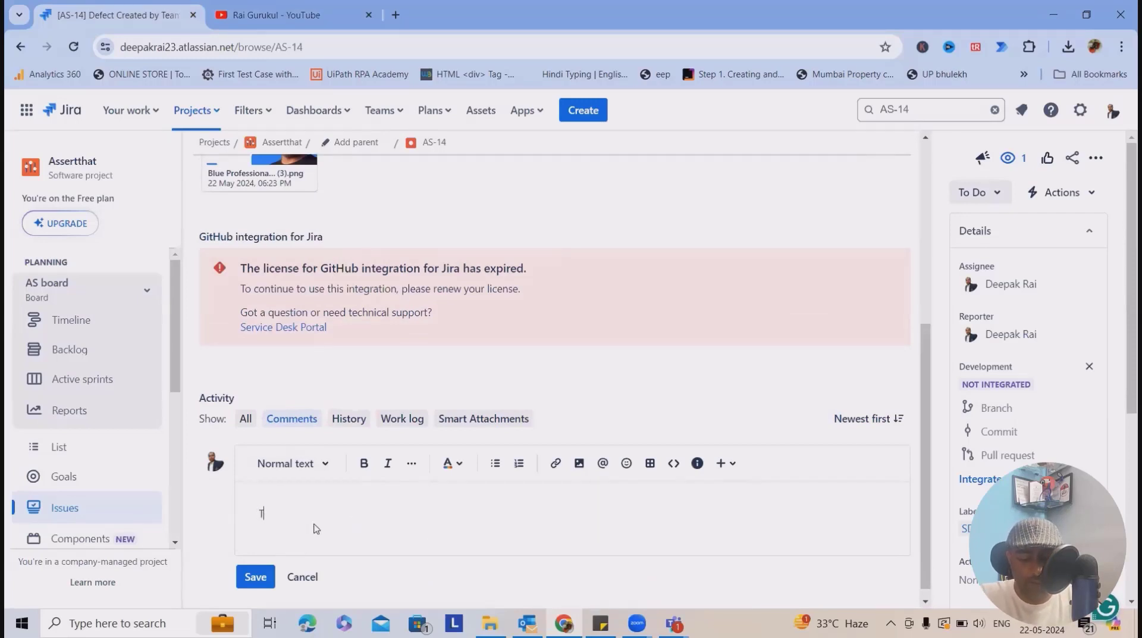
{"action": "type", "text": "his is a comment f"}
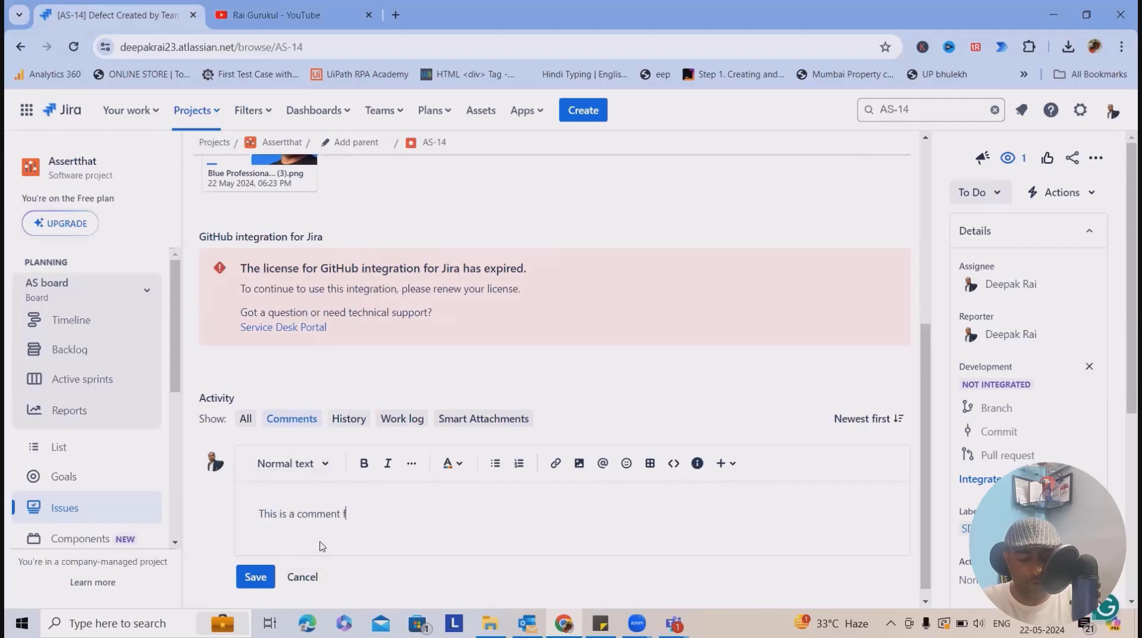
{"action": "type", "text": "rom Jira"}
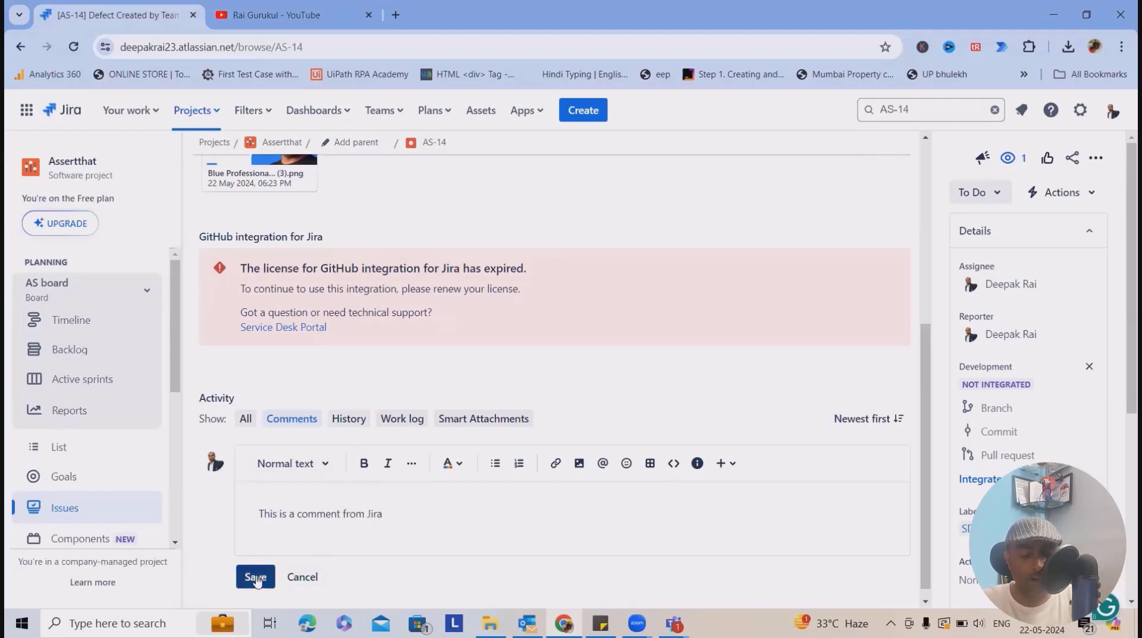
{"action": "left_click", "coordinate": [255, 576]}
{"action": "scroll", "coordinate": [404, 553], "scroll_direction": "down", "scroll_amount": 1}
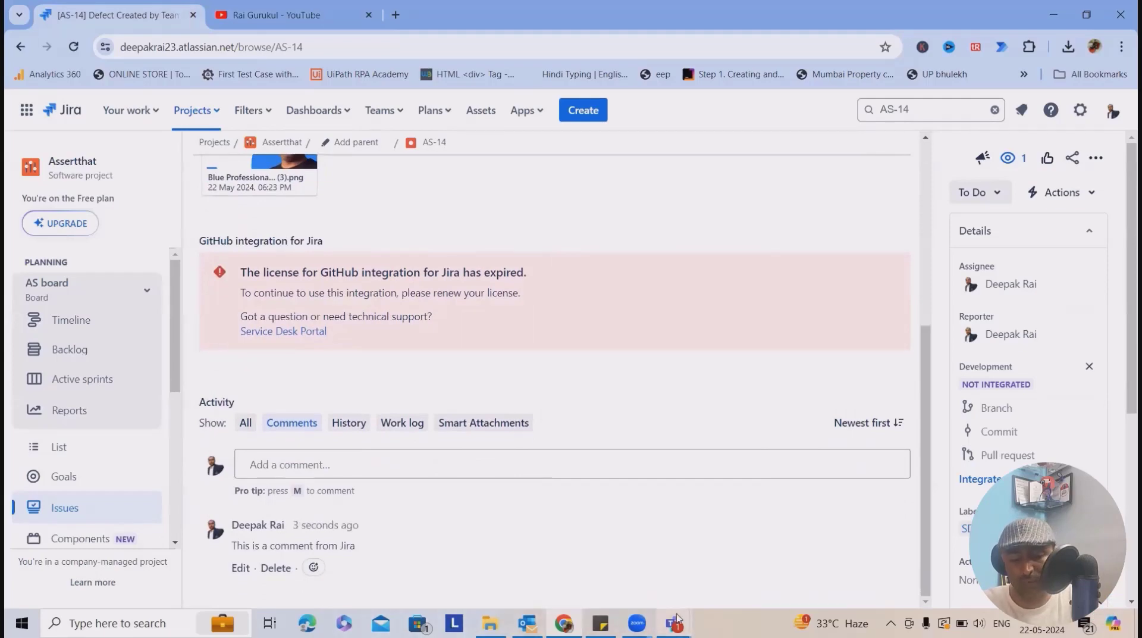
Switch to Microsoft Teams, open AS-14 for editing from its comment notification, review the fields and close the form without changes
{"action": "mouse_move", "coordinate": [674, 623]}
{"action": "left_click", "coordinate": [634, 556]}
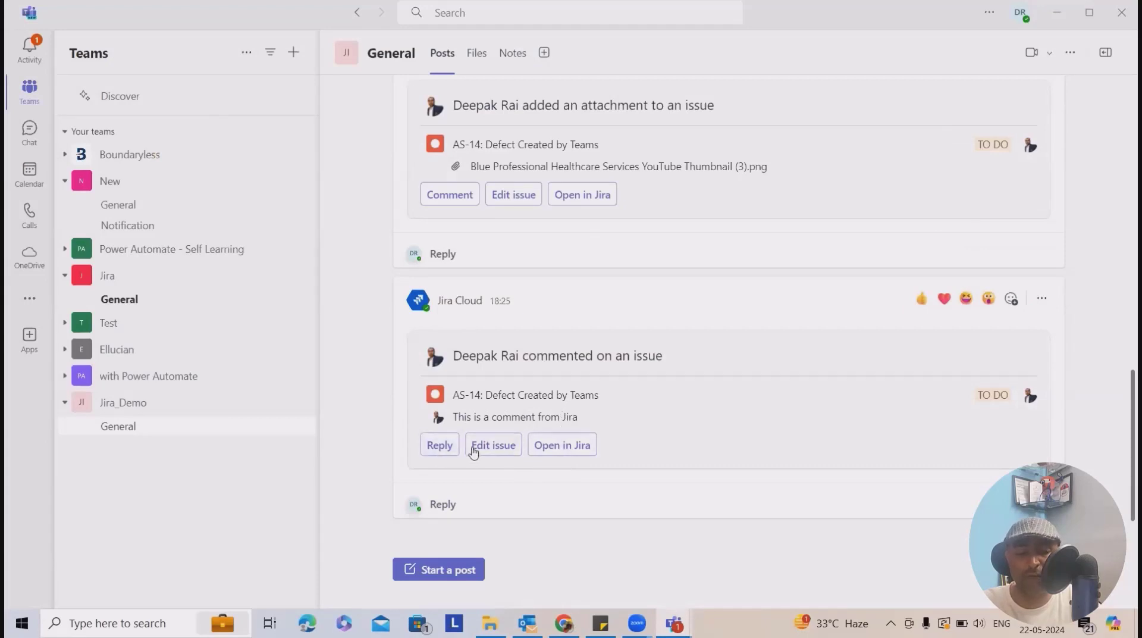
{"action": "left_click", "coordinate": [493, 445]}
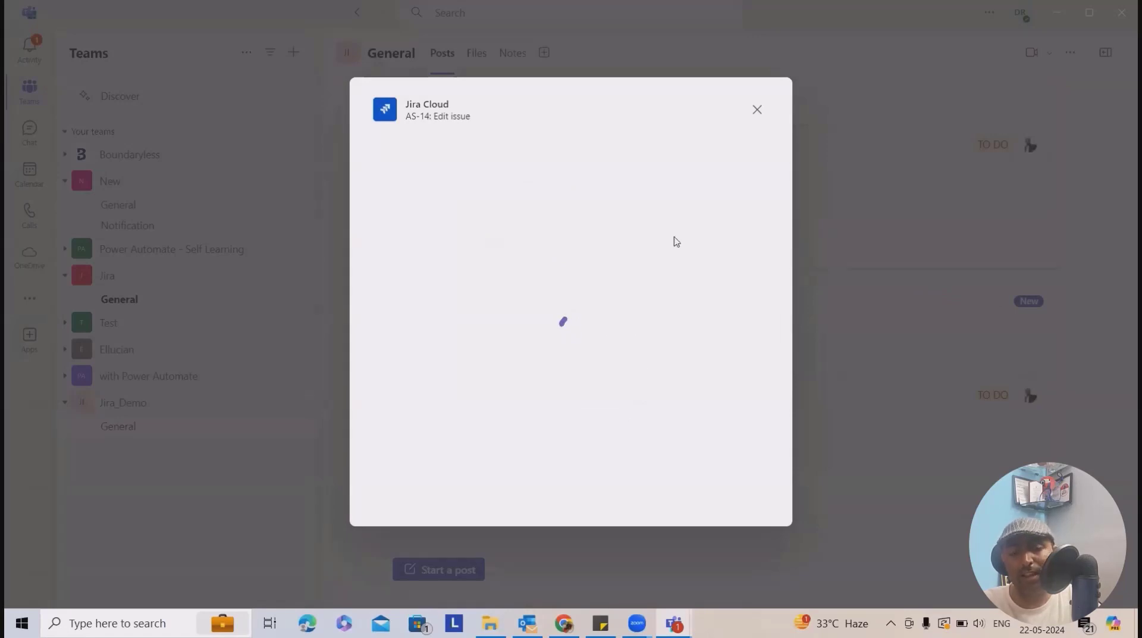
{"action": "scroll", "coordinate": [699, 166], "scroll_direction": "down", "scroll_amount": 1}
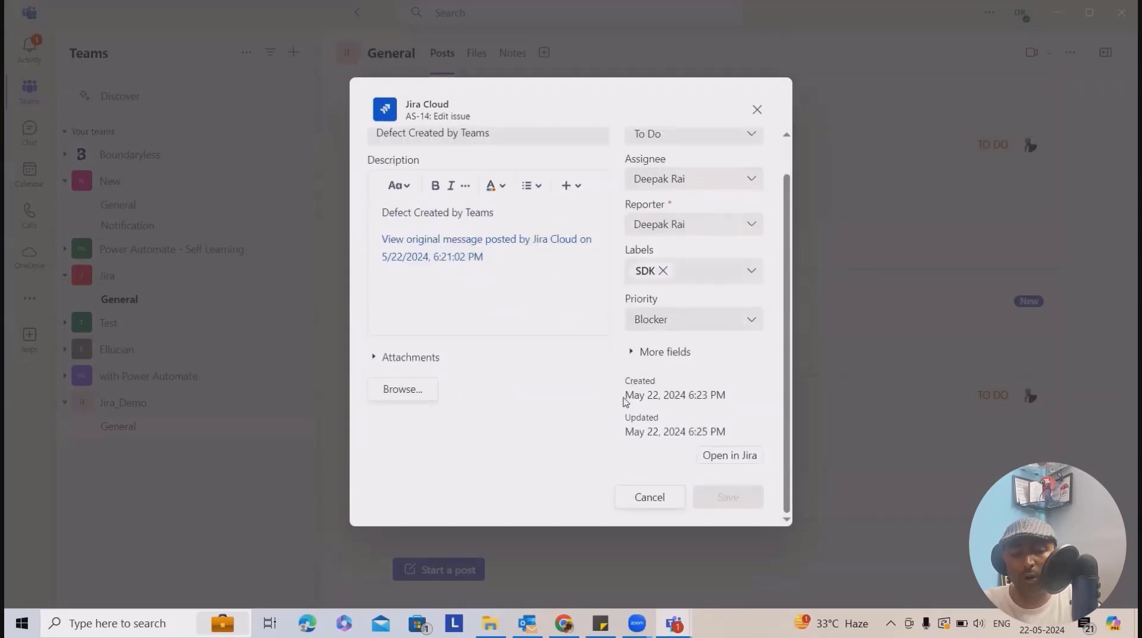
{"action": "scroll", "coordinate": [504, 408], "scroll_direction": "up", "scroll_amount": 1}
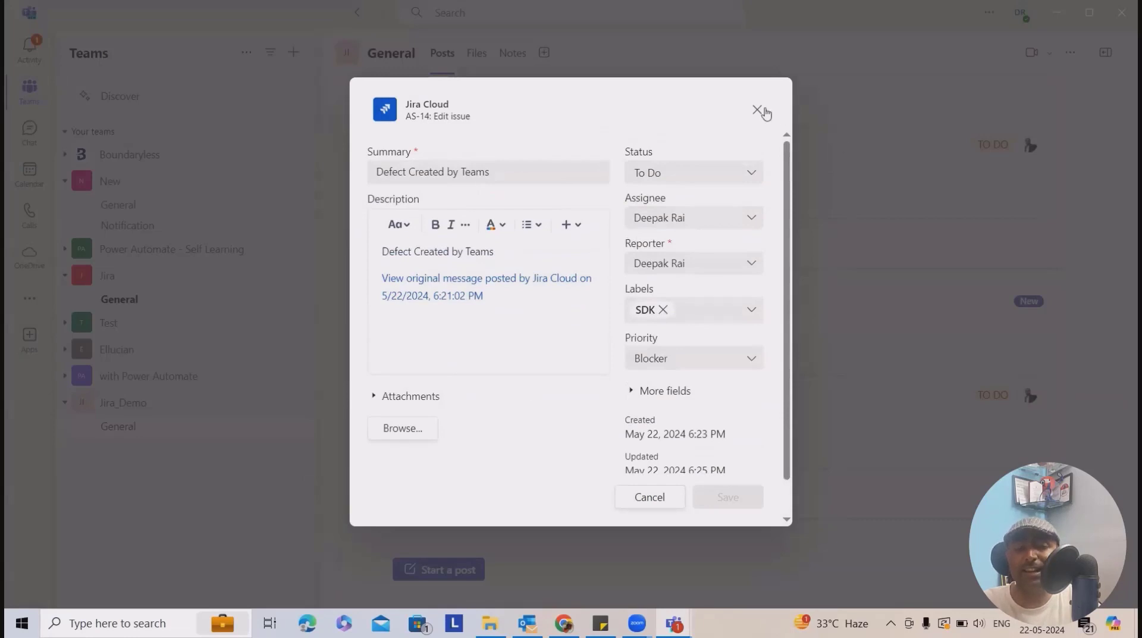
{"action": "left_click", "coordinate": [759, 110]}
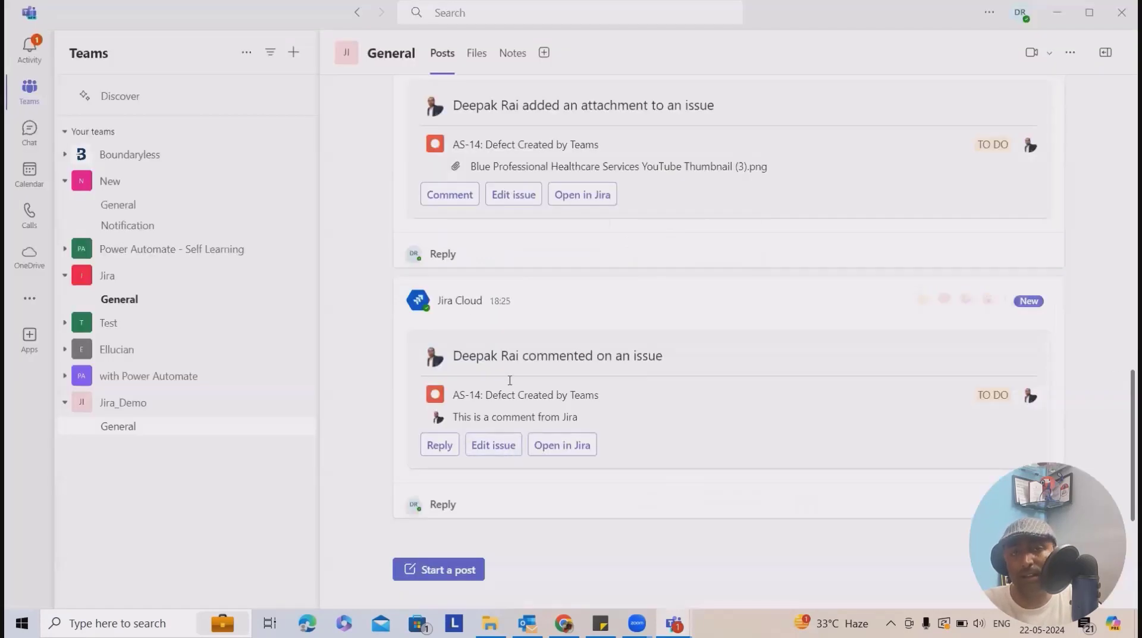
Reply to the AS-14 comment notification with "This is a comment added from Teams" and post it
{"action": "left_click", "coordinate": [445, 450]}
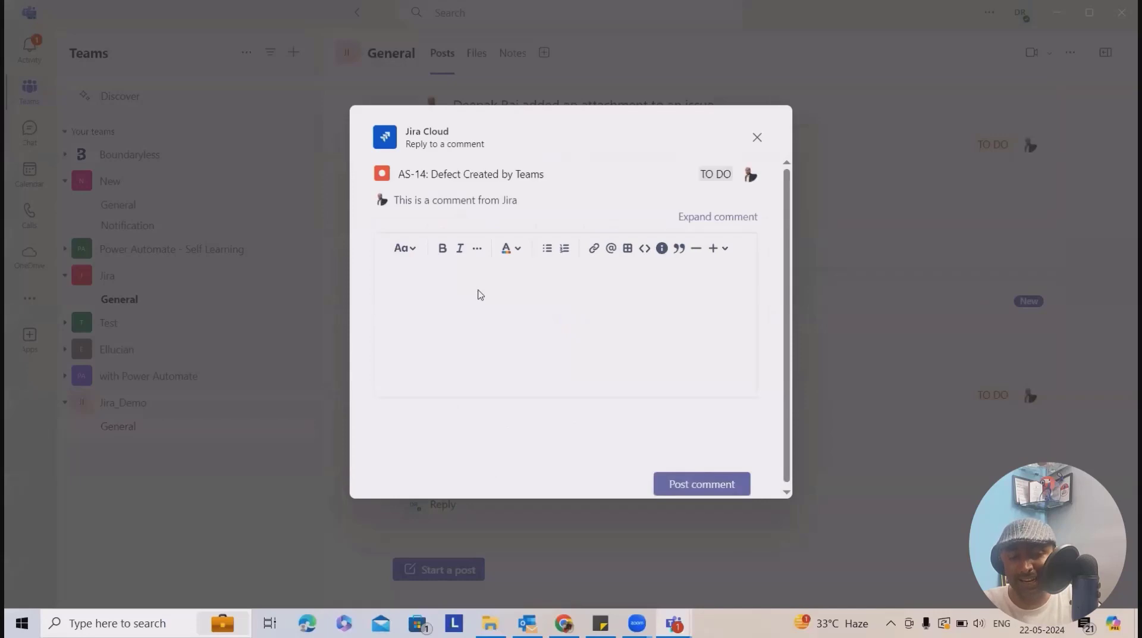
{"action": "left_click", "coordinate": [470, 361]}
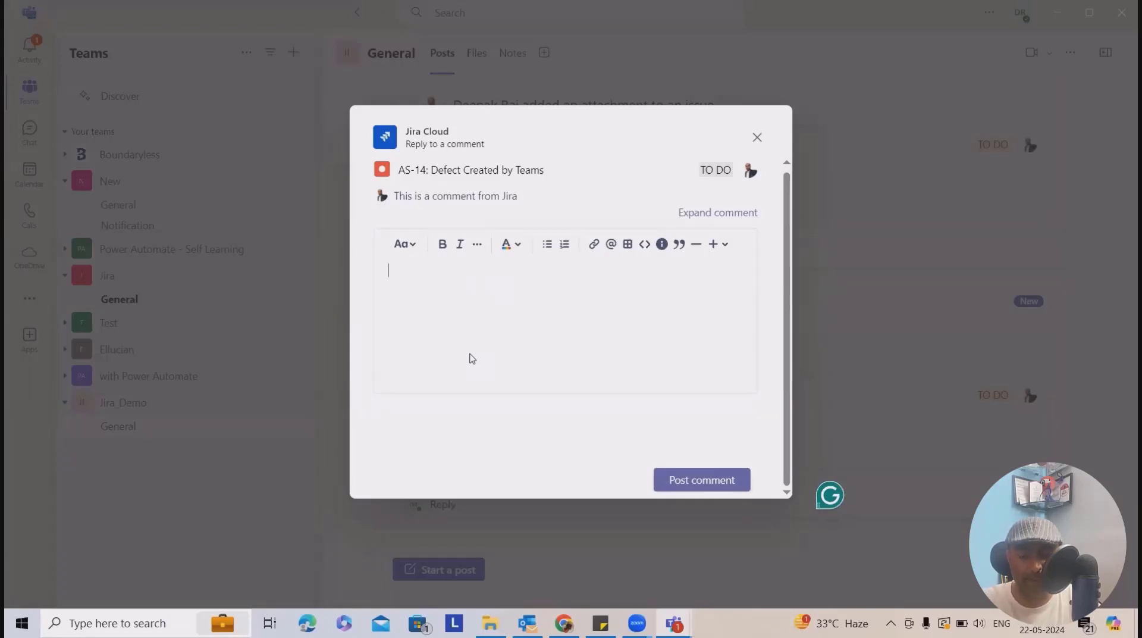
{"action": "type", "text": "This i"}
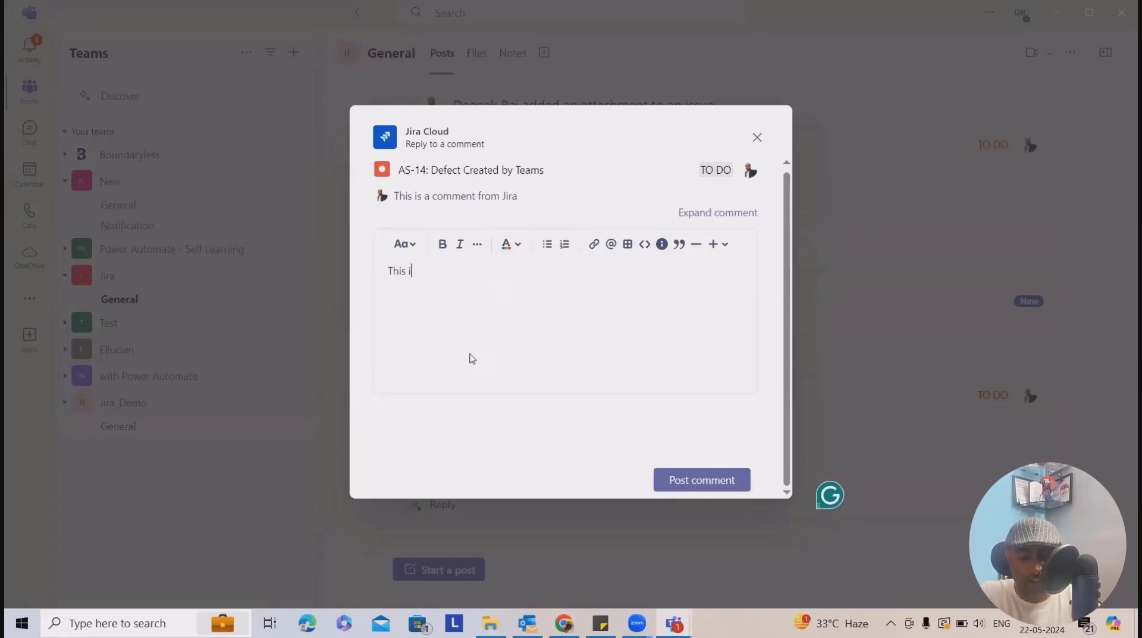
{"action": "type", "text": "s a comment added "}
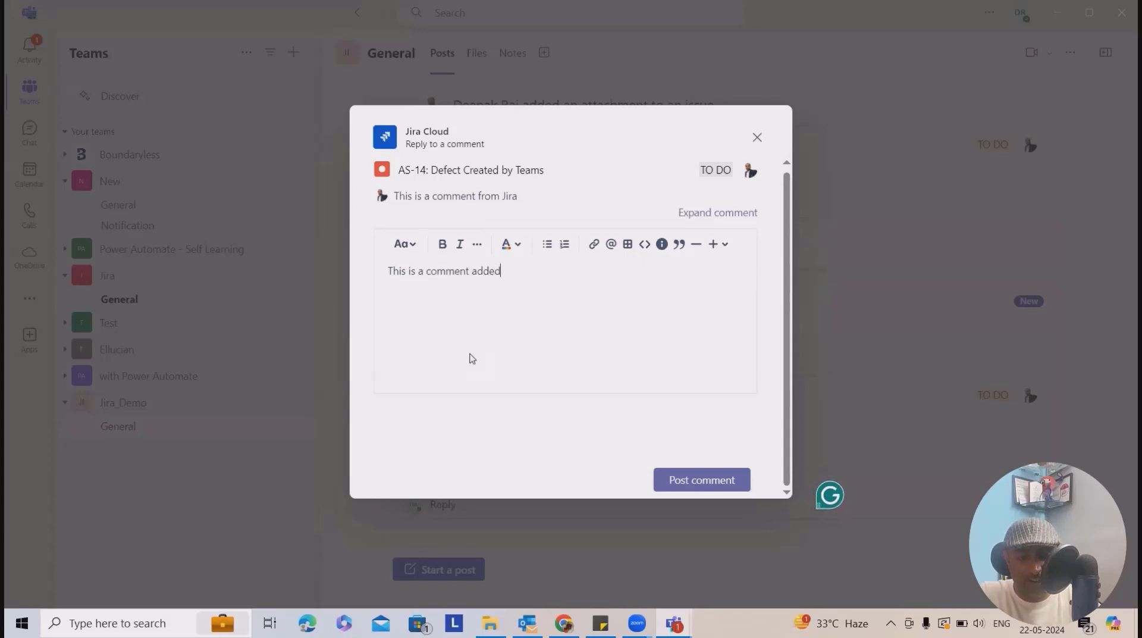
{"action": "type", "text": "from "}
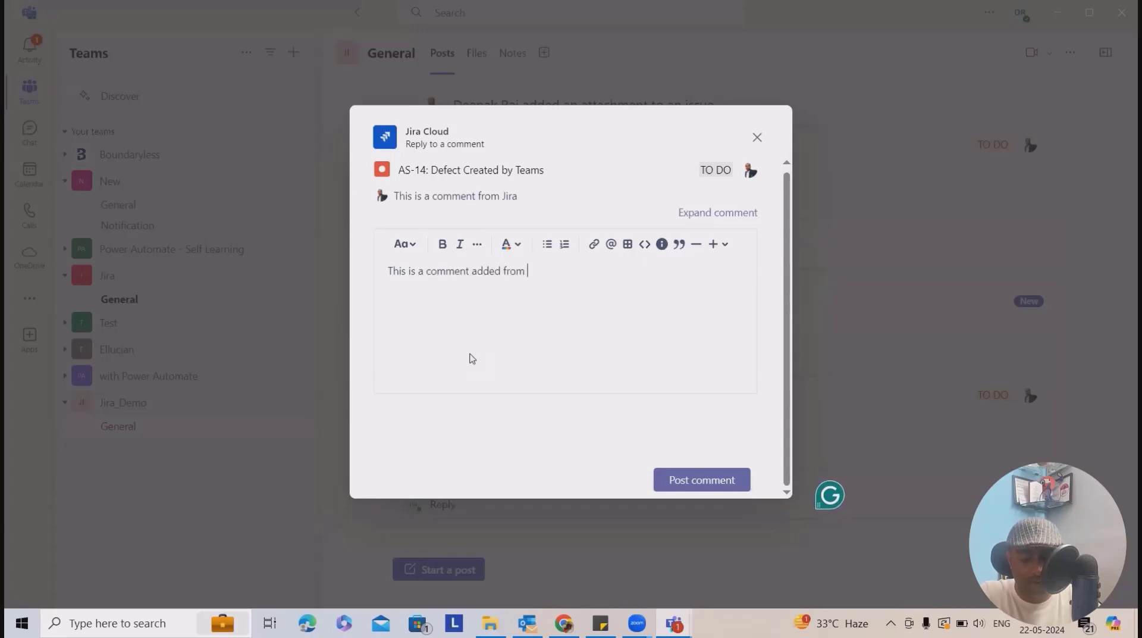
{"action": "type", "text": "T"}
{"action": "type", "text": "e"}
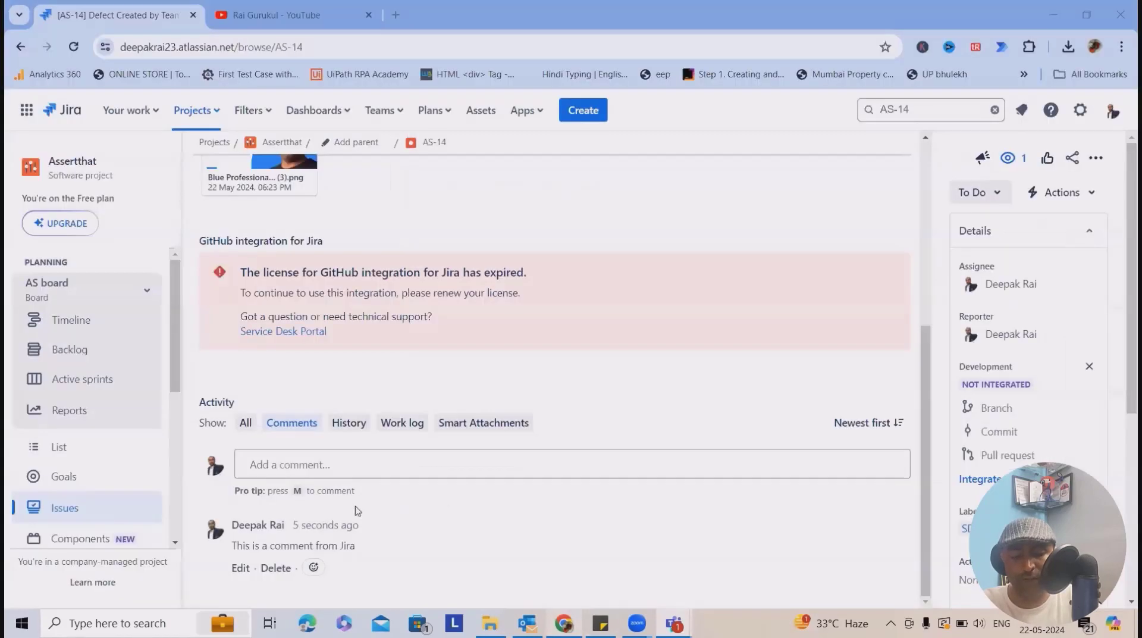
Switch to Jira in the browser, reload issue AS-14 and check its comments
{"action": "left_click", "coordinate": [73, 47]}
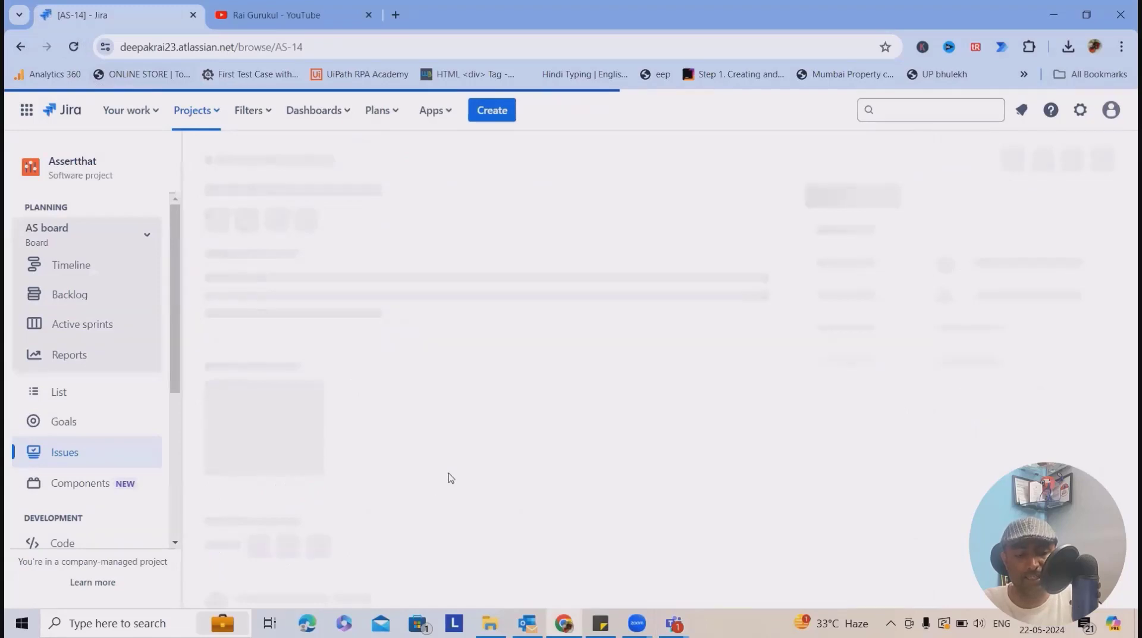
{"action": "scroll", "coordinate": [412, 509], "scroll_direction": "down", "scroll_amount": 3}
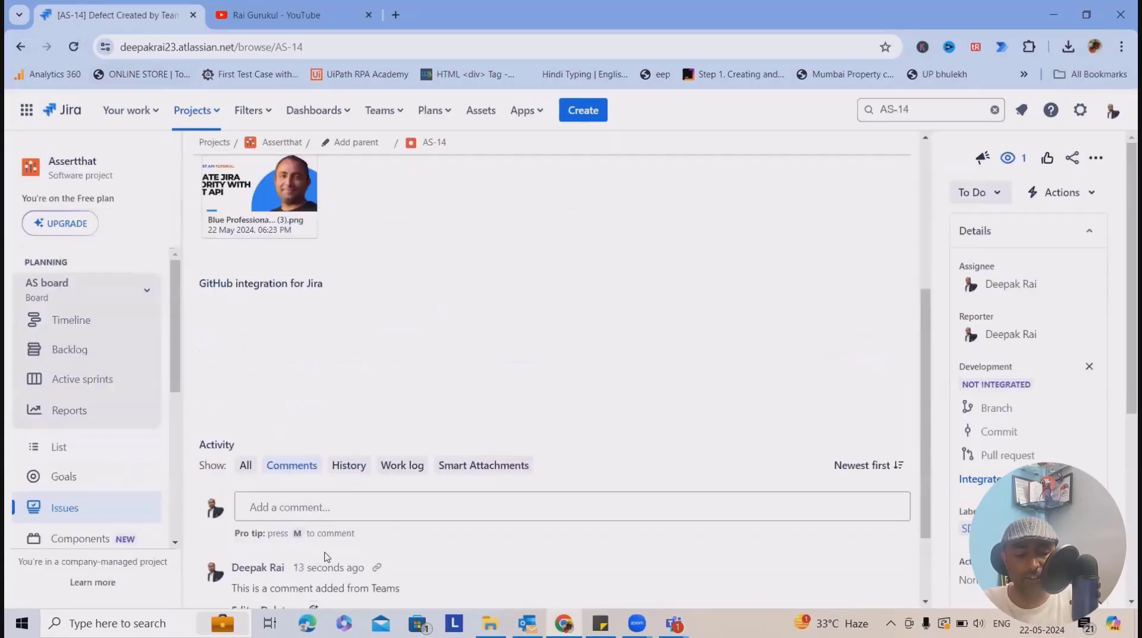
Change the status of issue AS-14 to Done
{"action": "scroll", "coordinate": [316, 511], "scroll_direction": "up", "scroll_amount": 5}
{"action": "left_click", "coordinate": [999, 198]}
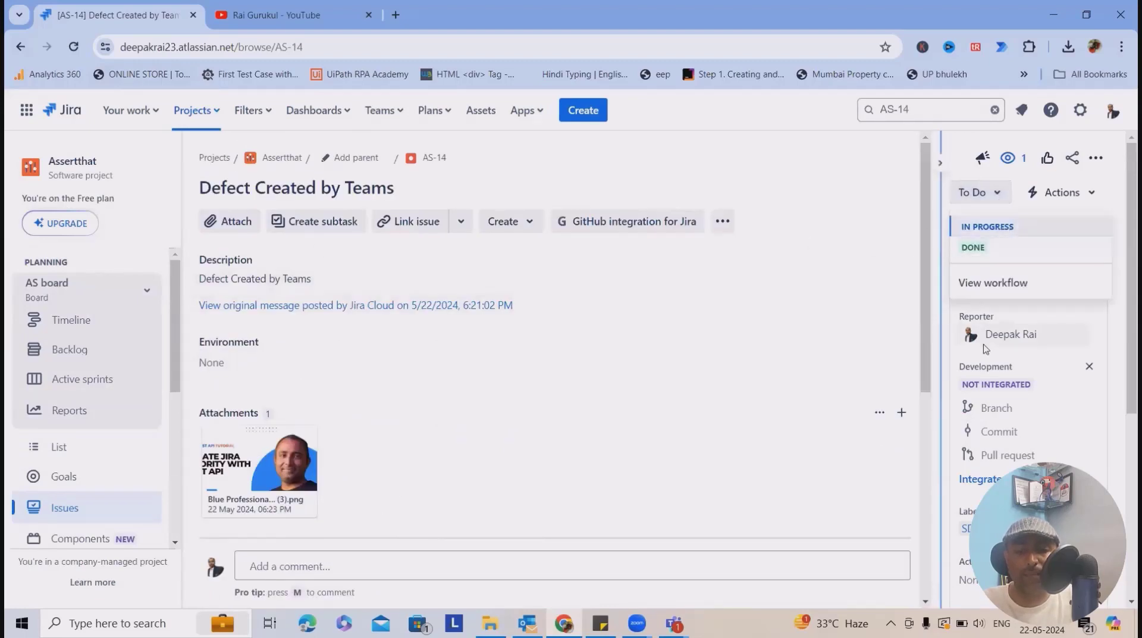
{"action": "left_click", "coordinate": [999, 247]}
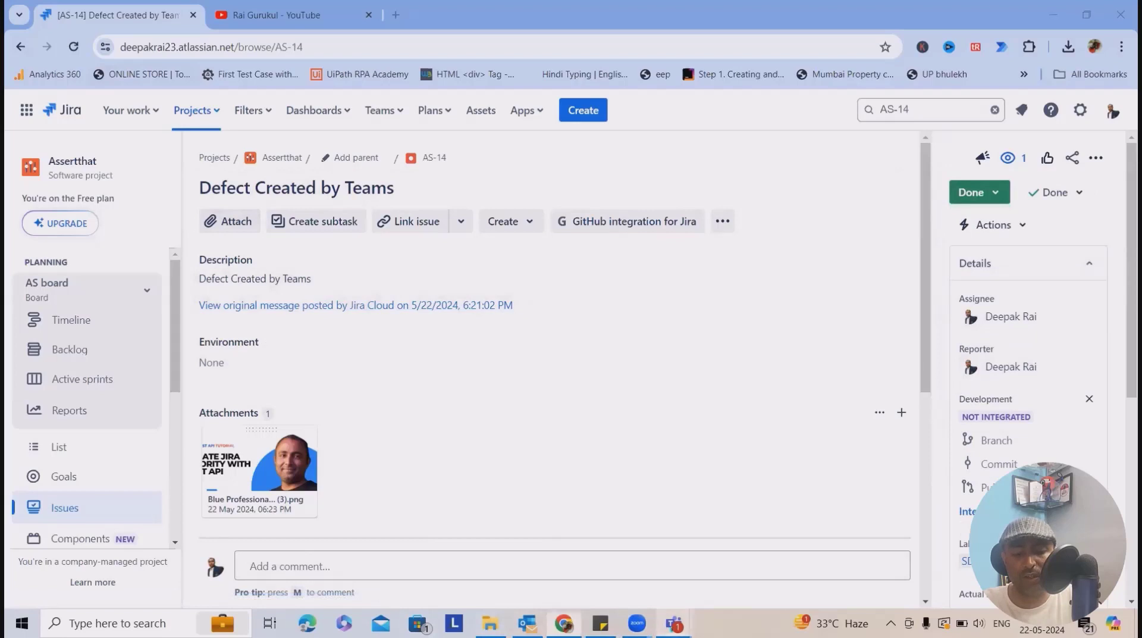
Switch to Microsoft Teams and look through the message actions, including the additional ones, on the AS-14 resolution update notification
{"action": "mouse_move", "coordinate": [674, 622]}
{"action": "left_click", "coordinate": [627, 562]}
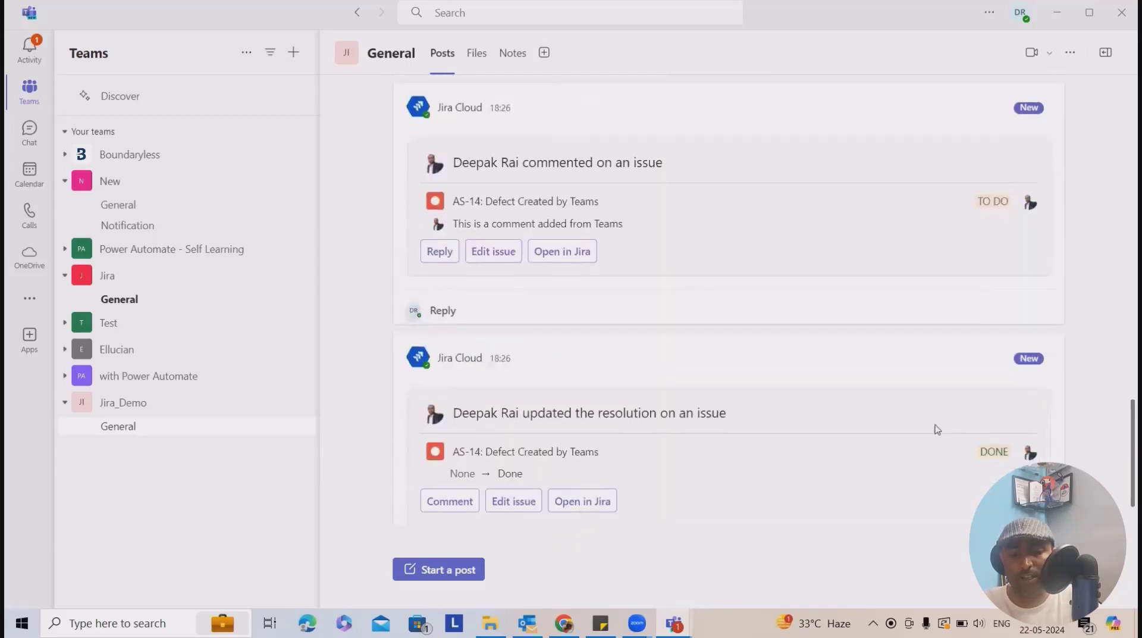
{"action": "left_click", "coordinate": [1042, 299]}
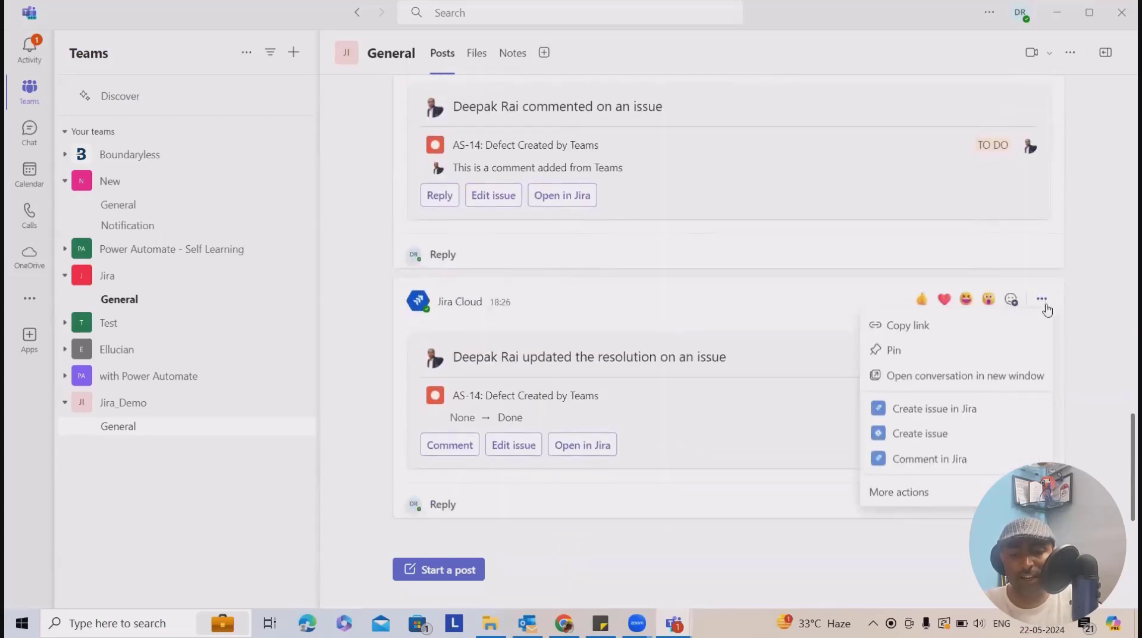
{"action": "left_click", "coordinate": [940, 497]}
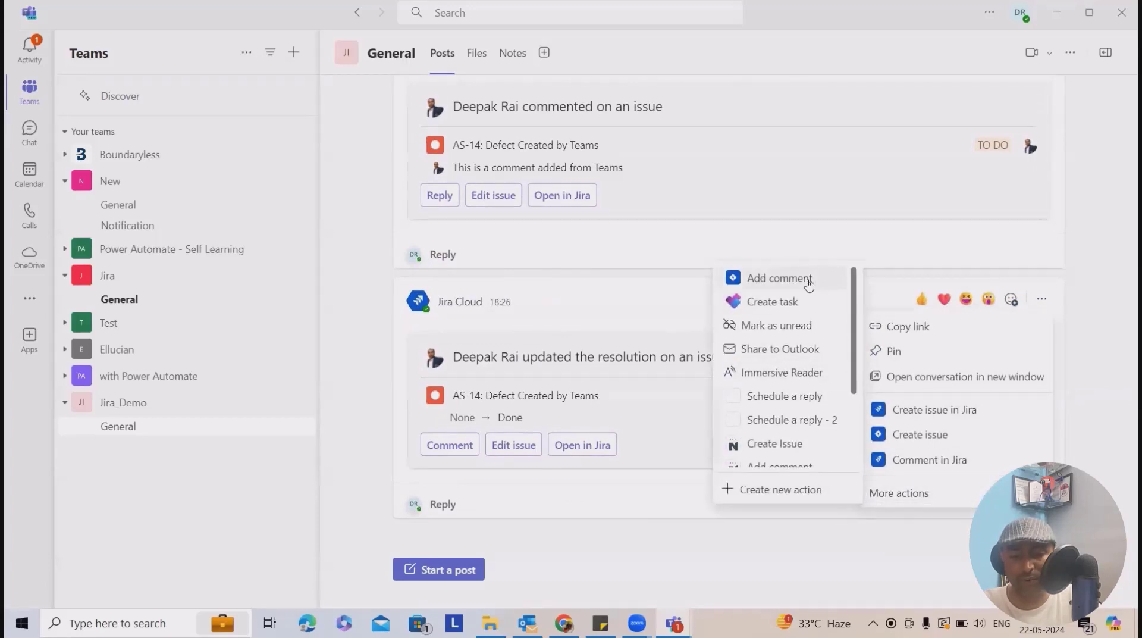
{"action": "scroll", "coordinate": [804, 387], "scroll_direction": "down", "scroll_amount": 2}
{"action": "scroll", "coordinate": [833, 435], "scroll_direction": "up", "scroll_amount": 2}
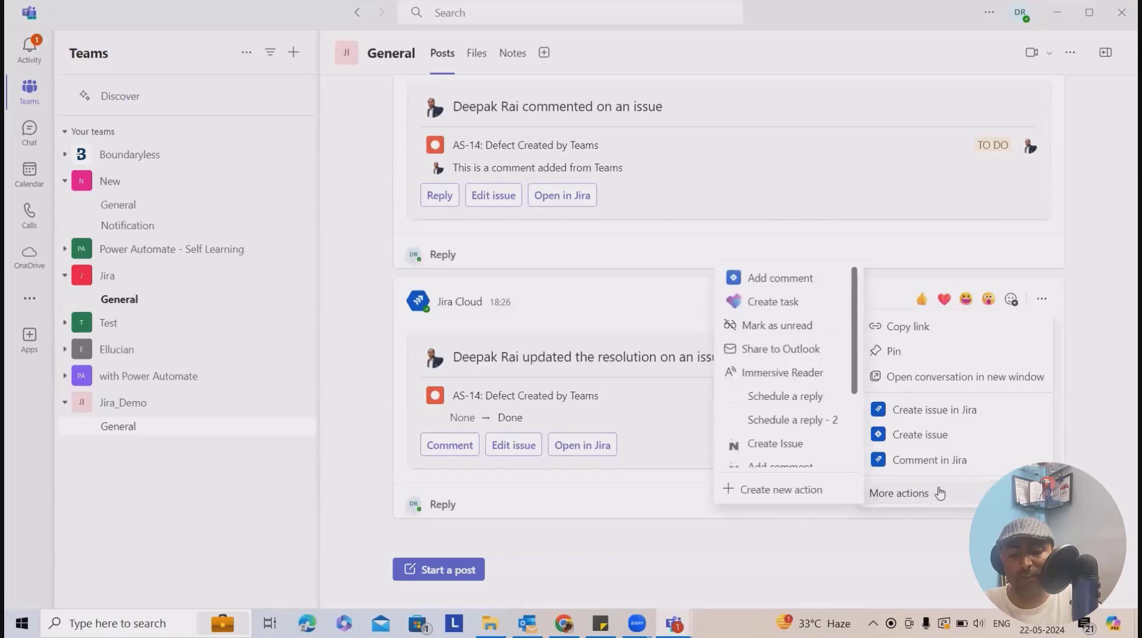
Open the management list of installed Teams apps and expand the Jira Cloud entry to view its details
{"action": "left_click", "coordinate": [29, 337]}
{"action": "left_click", "coordinate": [109, 589]}
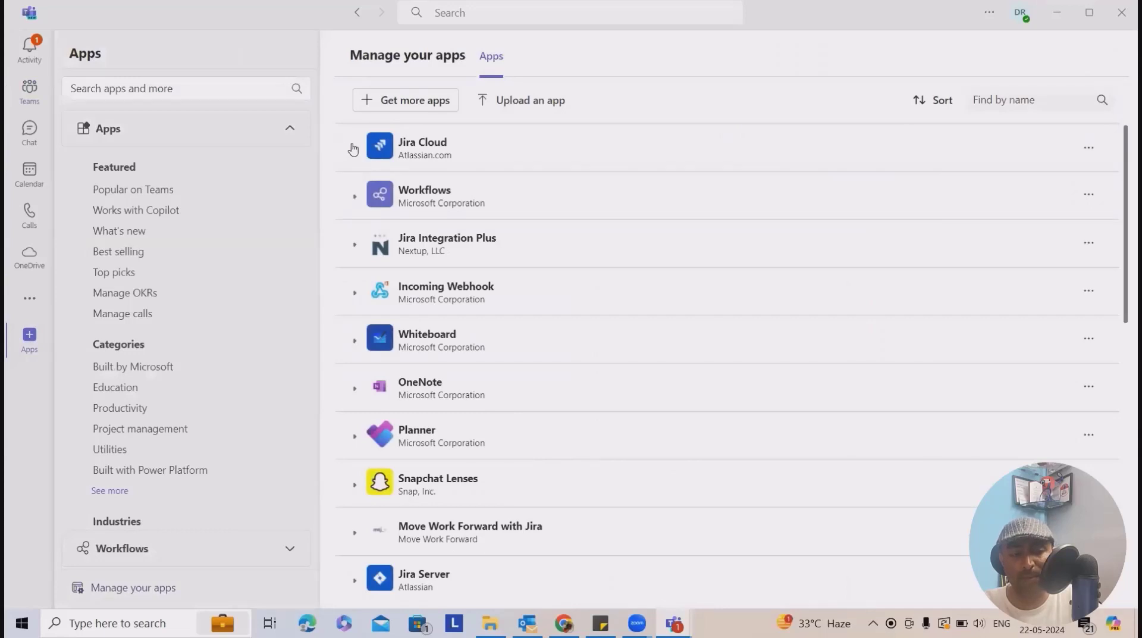
{"action": "left_click", "coordinate": [354, 150]}
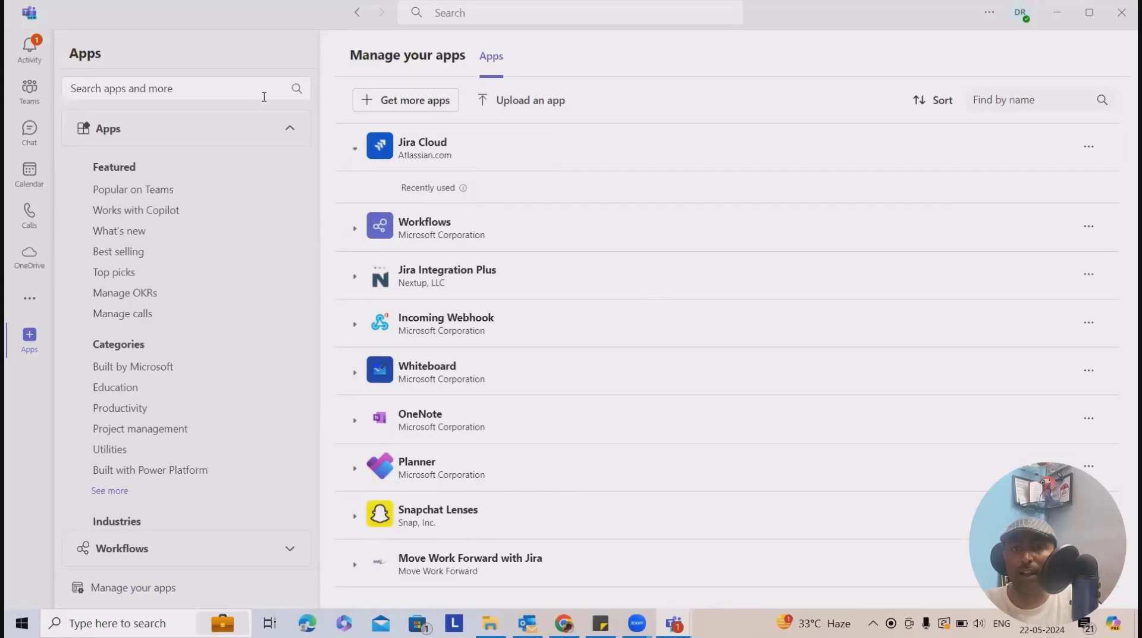
{"action": "mouse_move", "coordinate": [455, 184]}
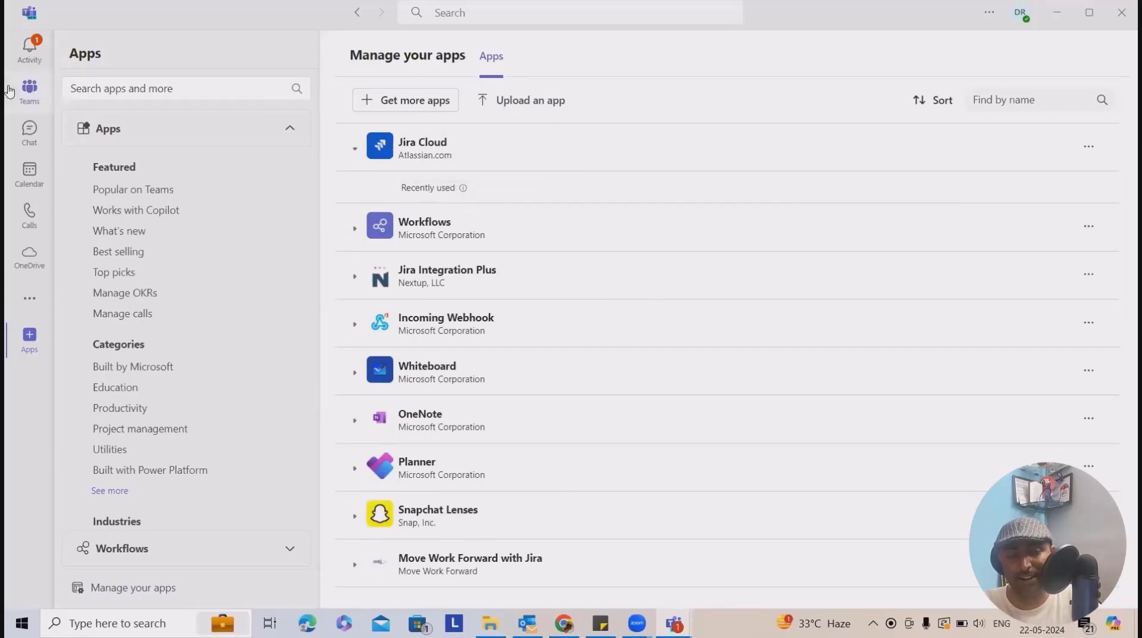